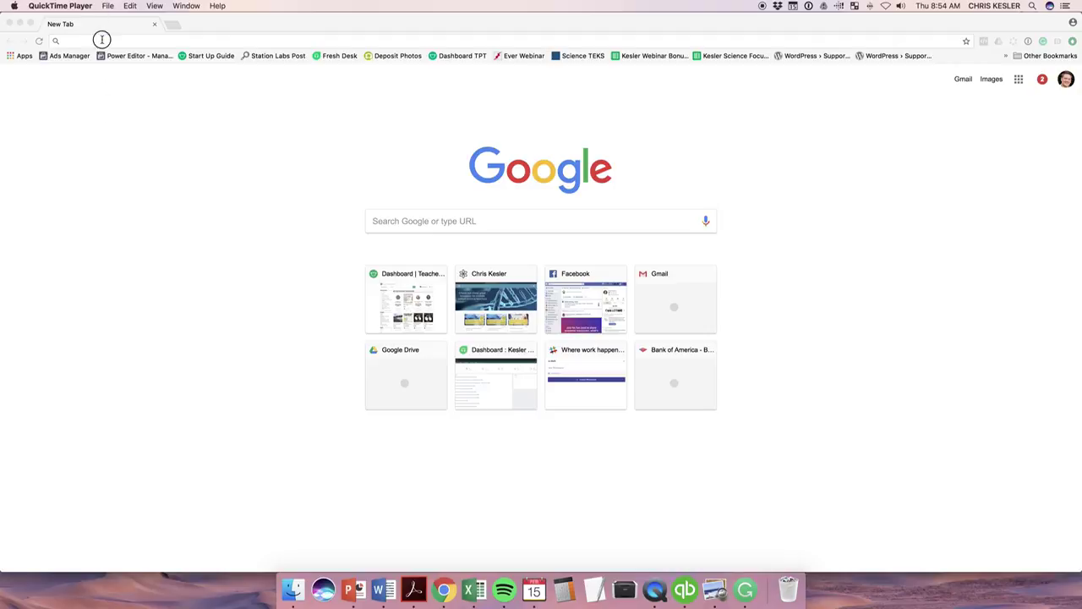
# Load the shared form's short link in Chrome and make a copy of the Atoms Escape Room form
pyautogui.click(101, 39)
pyautogui.write('https://goo.gl/6UPMRj')
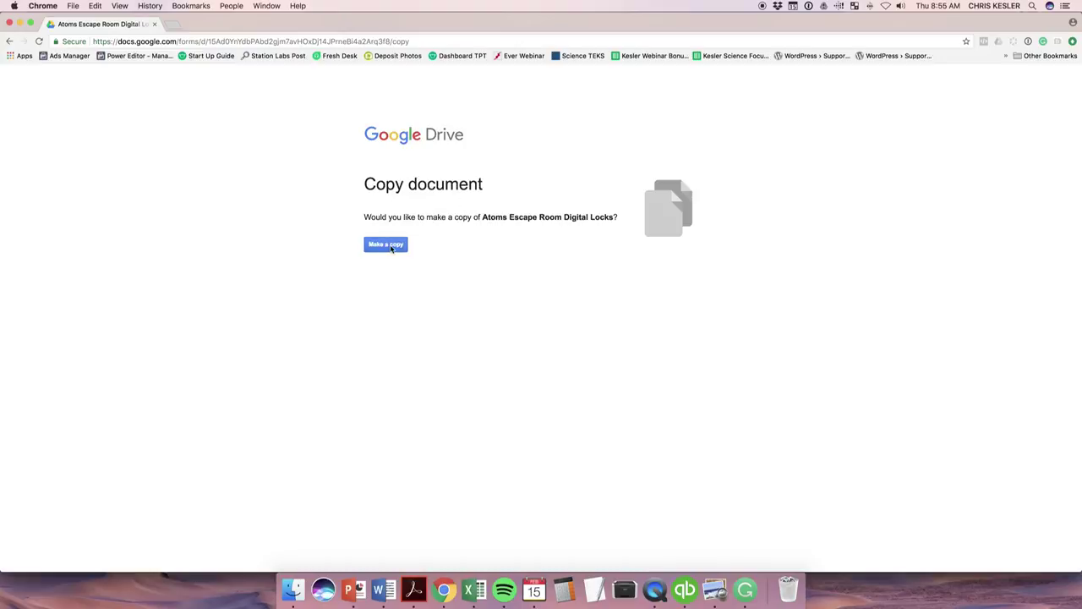
pyautogui.click(391, 246)
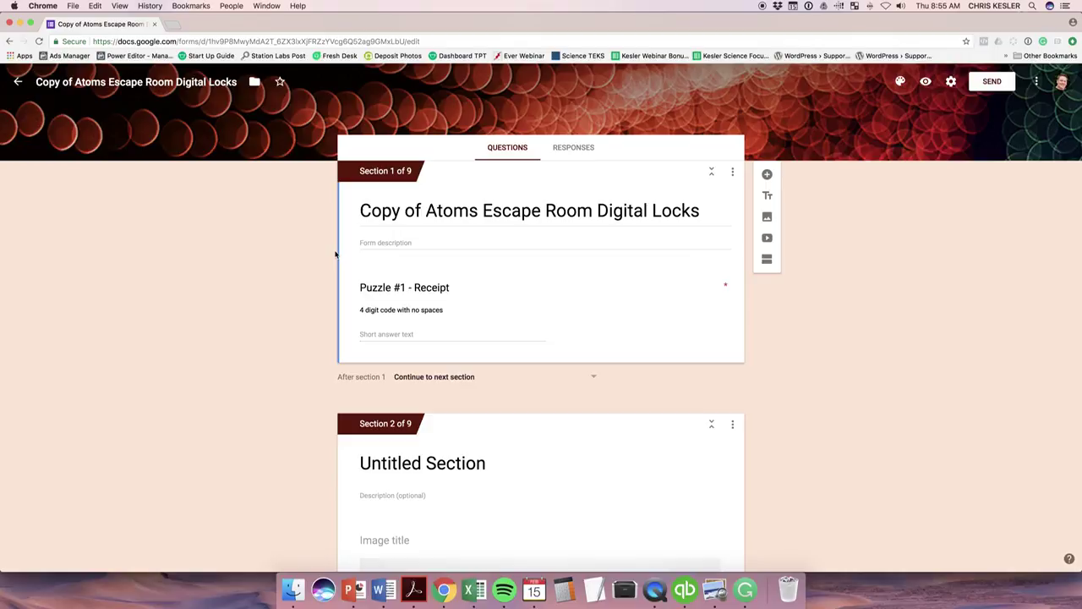
pyautogui.scroll(-5, 314, 300)
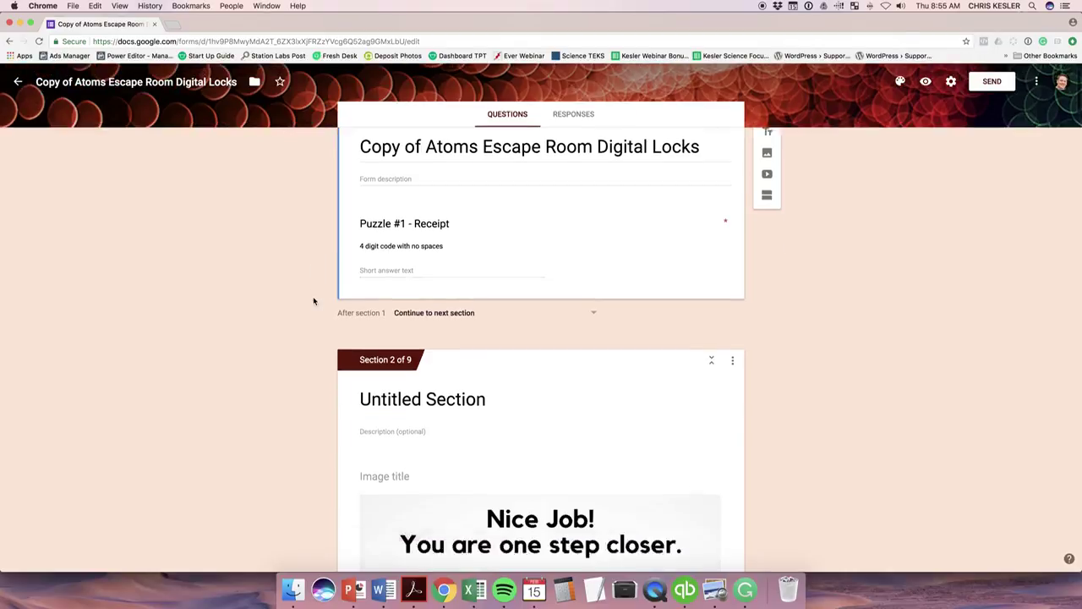
pyautogui.scroll(-10, 314, 300)
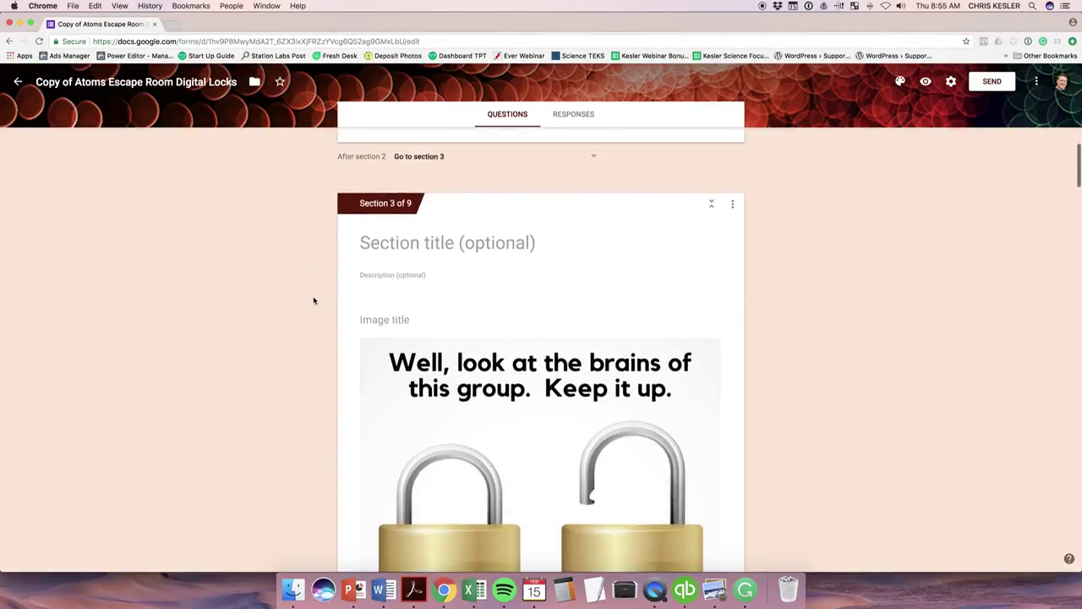
pyautogui.scroll(-15, 313, 300)
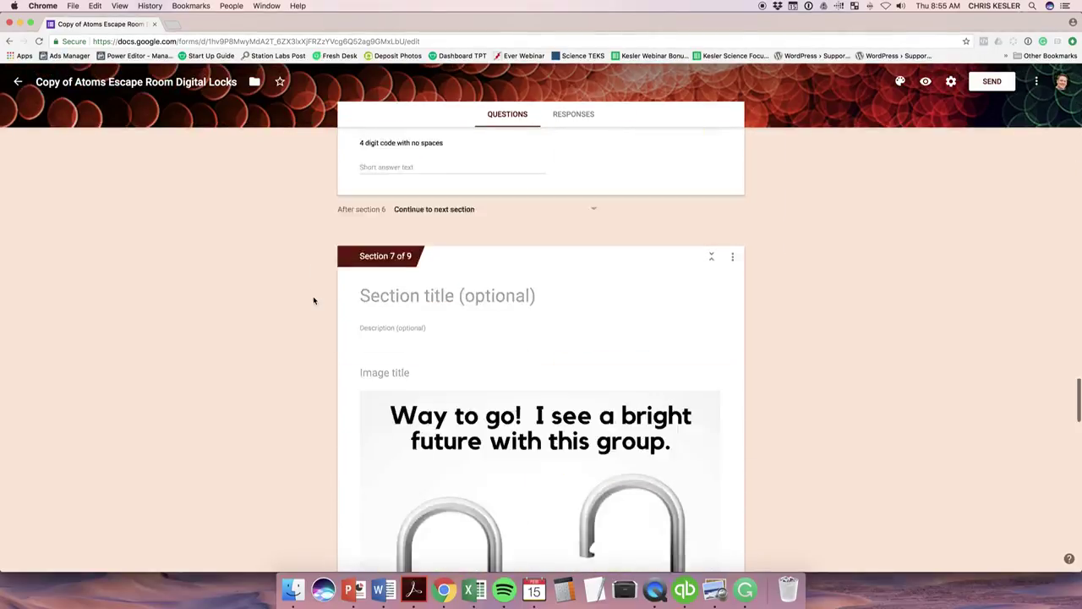
pyautogui.scroll(-3, 313, 300)
pyautogui.scroll(20, 314, 300)
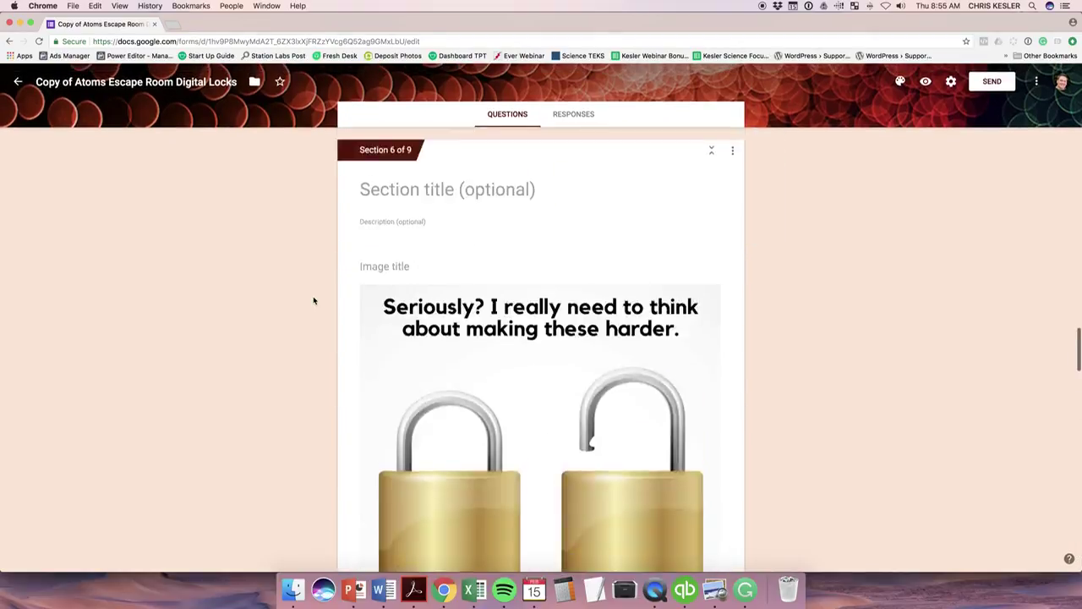
pyautogui.scroll(-12, 313, 300)
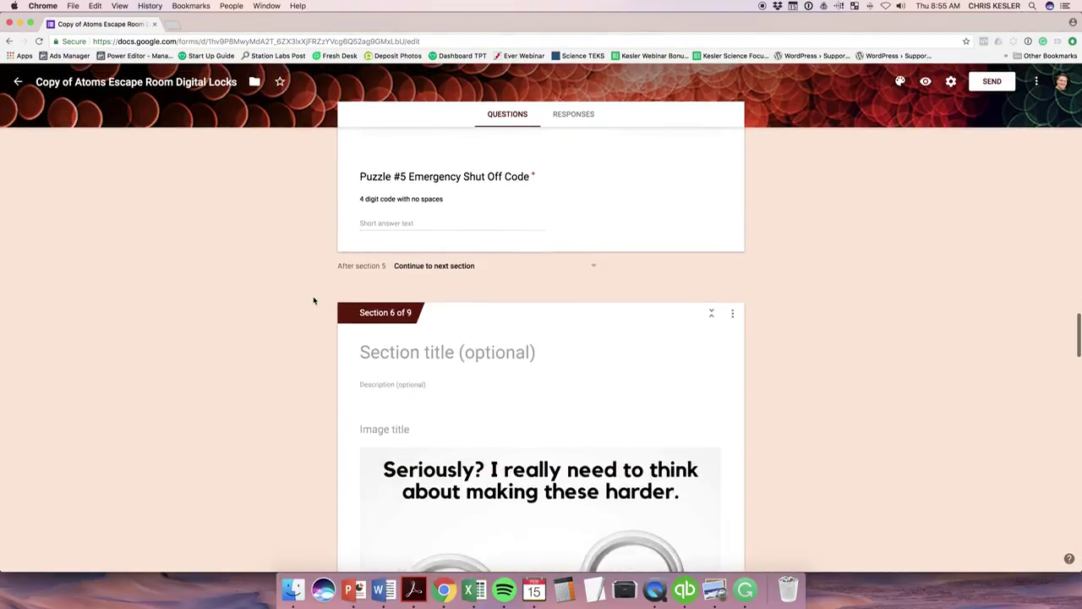
pyautogui.scroll(-12, 314, 300)
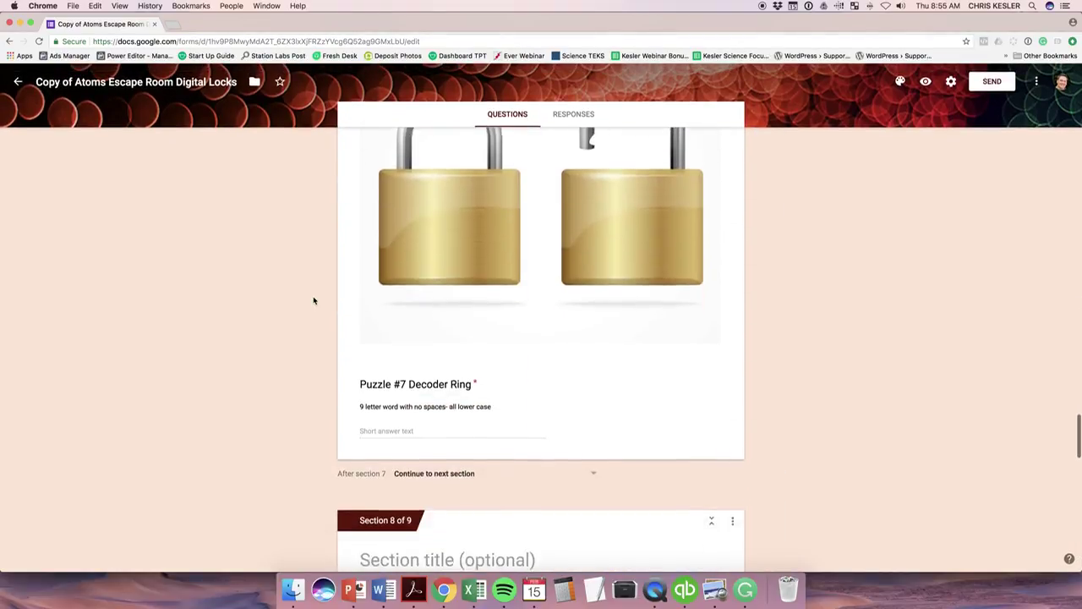
pyautogui.scroll(-8, 314, 300)
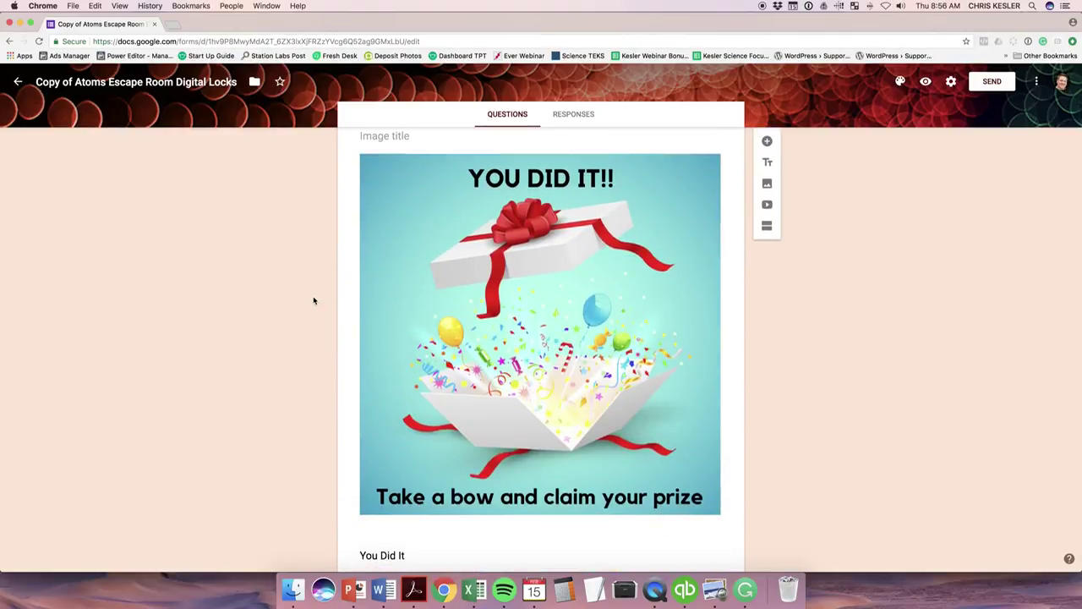
pyautogui.scroll(20, 314, 300)
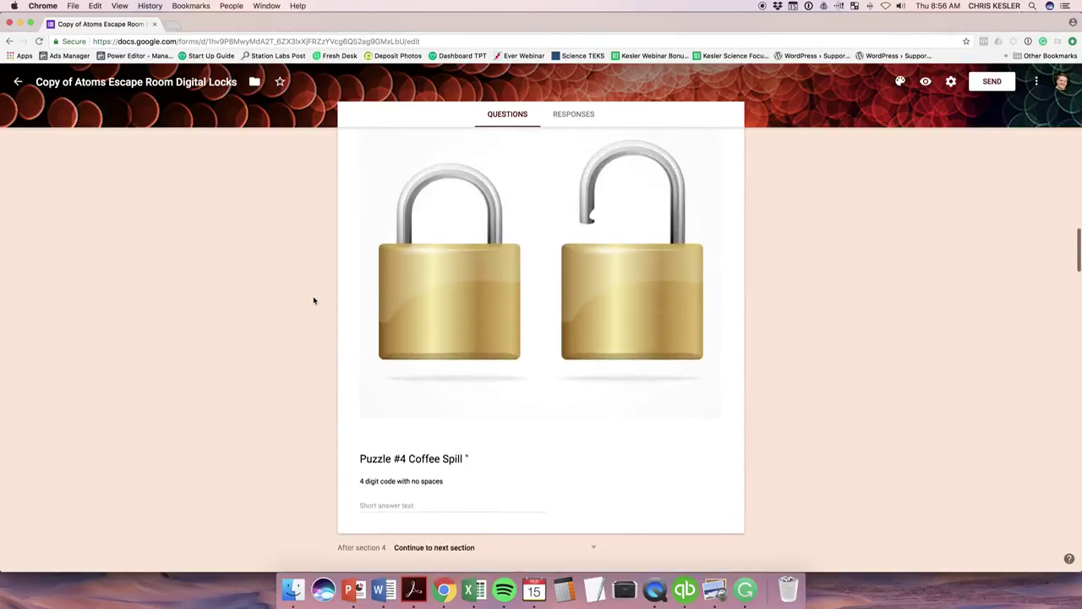
pyautogui.scroll(10, 314, 300)
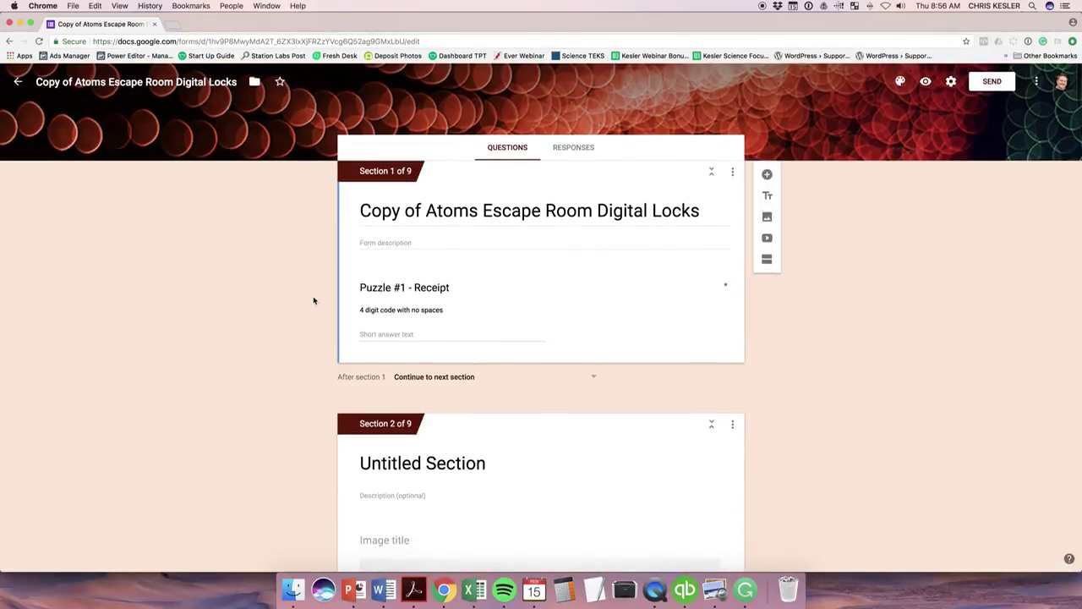
pyautogui.scroll(-2, 313, 300)
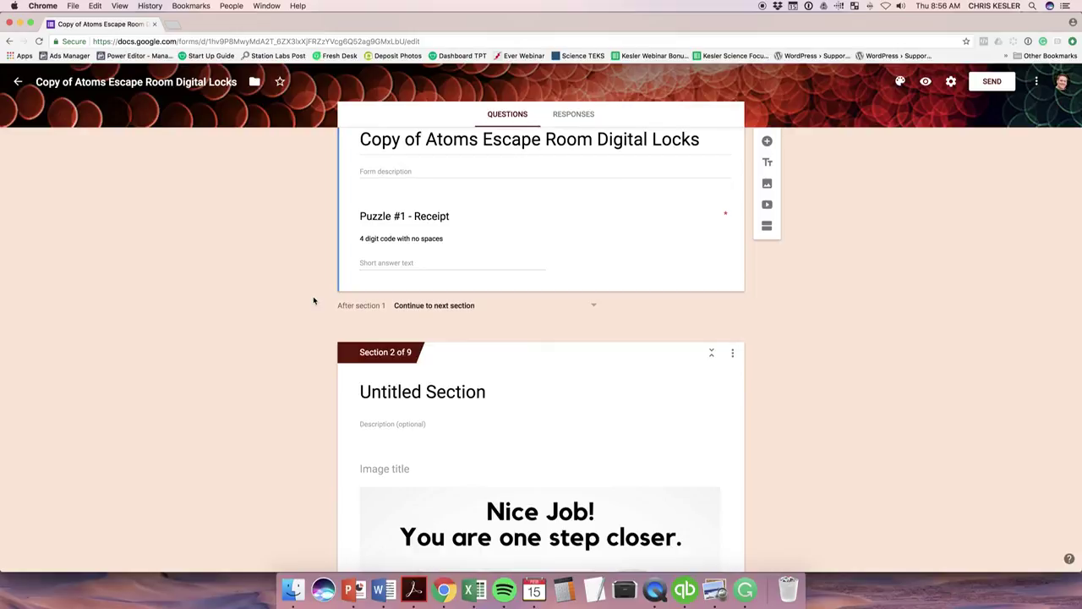
pyautogui.scroll(-10, 314, 300)
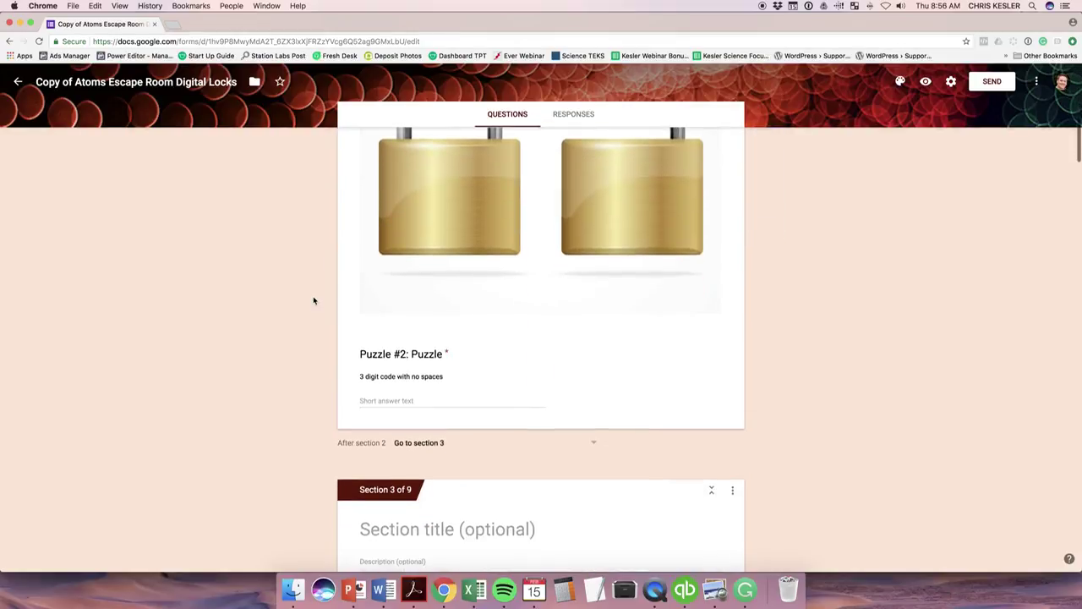
pyautogui.scroll(-10, 314, 300)
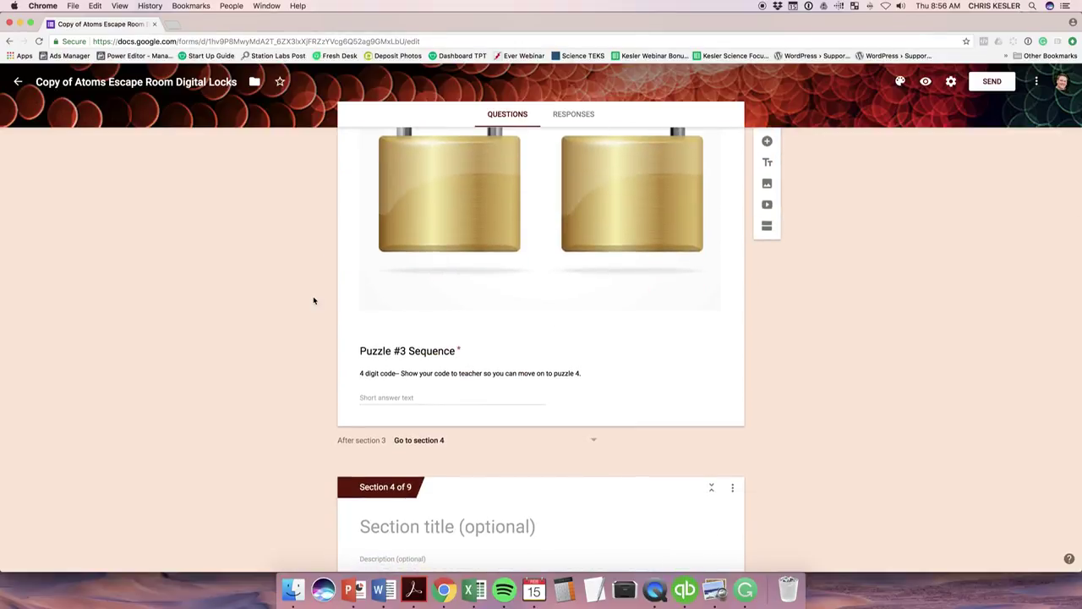
pyautogui.scroll(5, 377, 332)
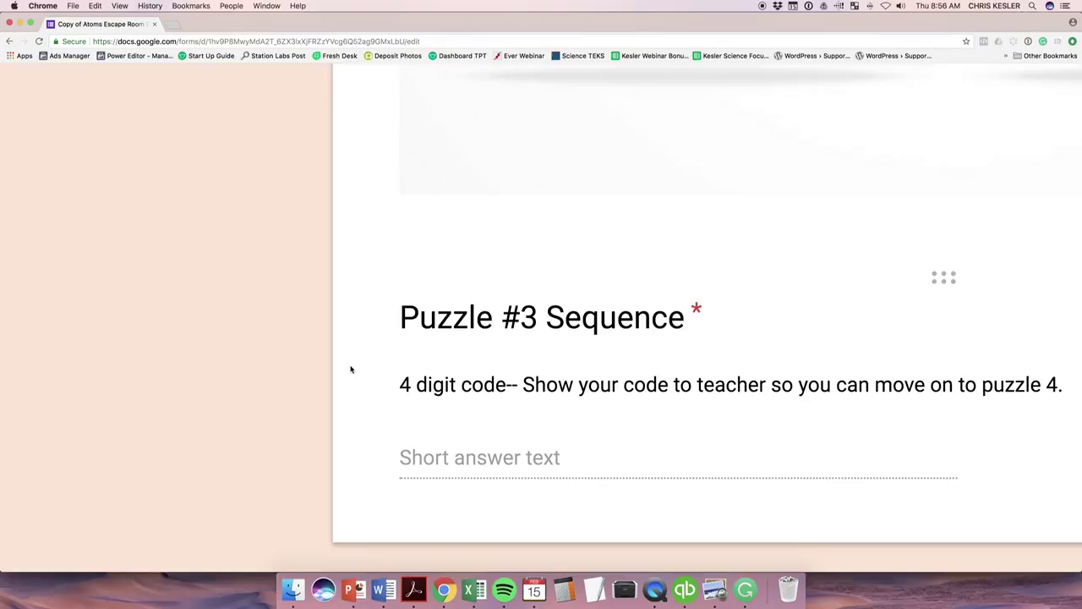
pyautogui.scroll(-5, 351, 368)
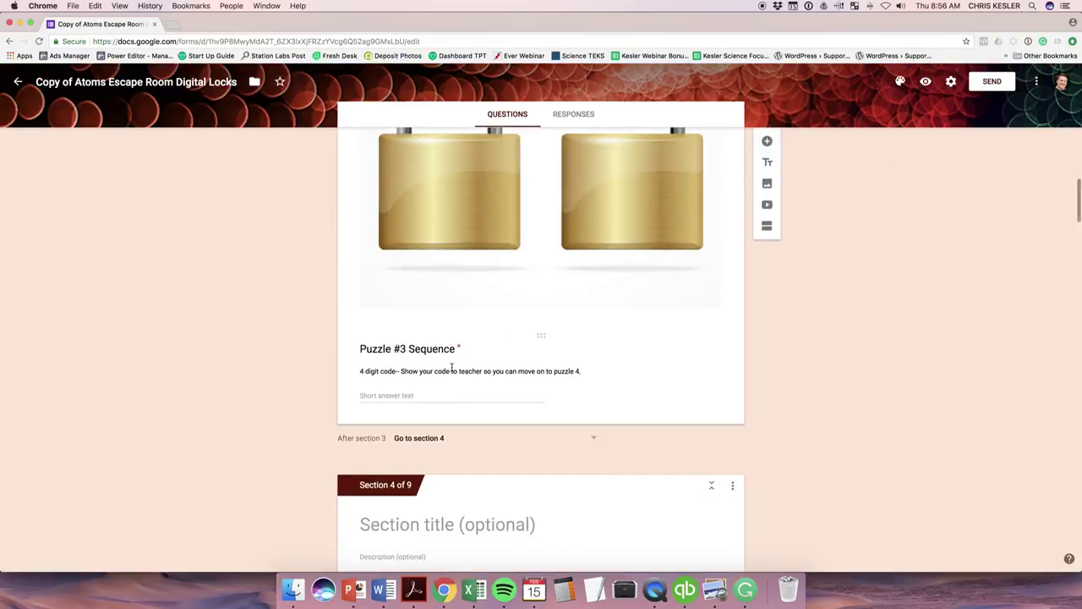
pyautogui.tripleClick(451, 367)
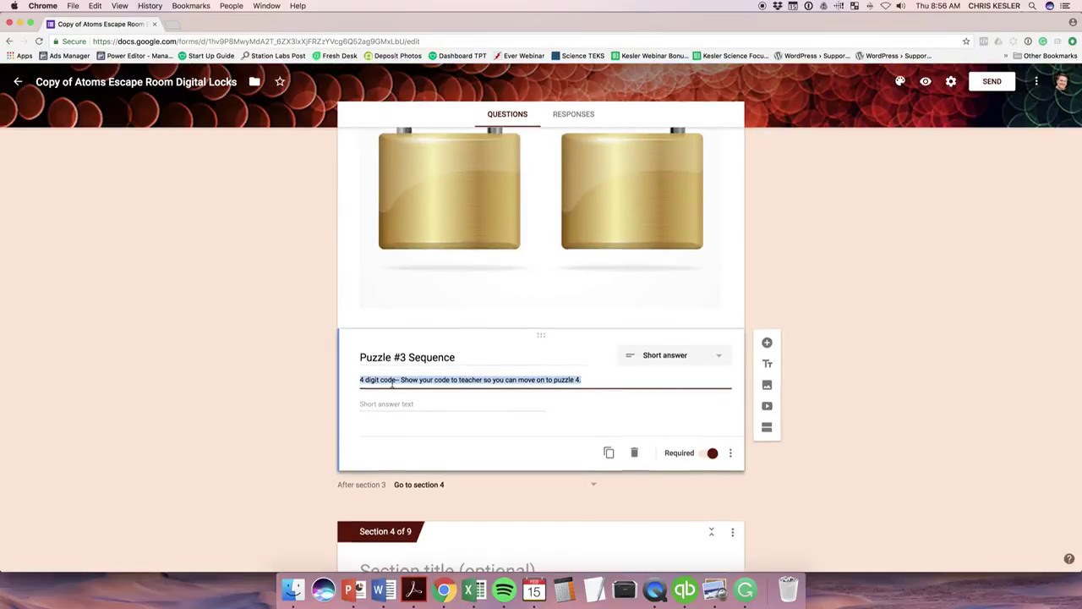
# Open the Puzzle #4 Coffee Spill question to show its 1113 answer check
pyautogui.scroll(-3, 392, 382)
pyautogui.scroll(-8, 392, 384)
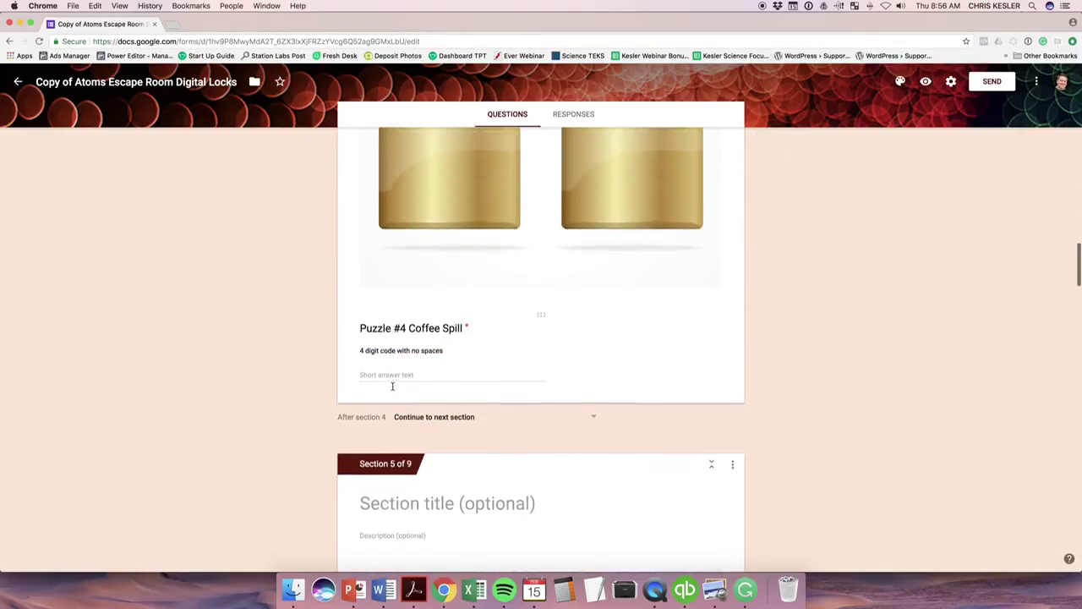
pyautogui.tripleClick(398, 354)
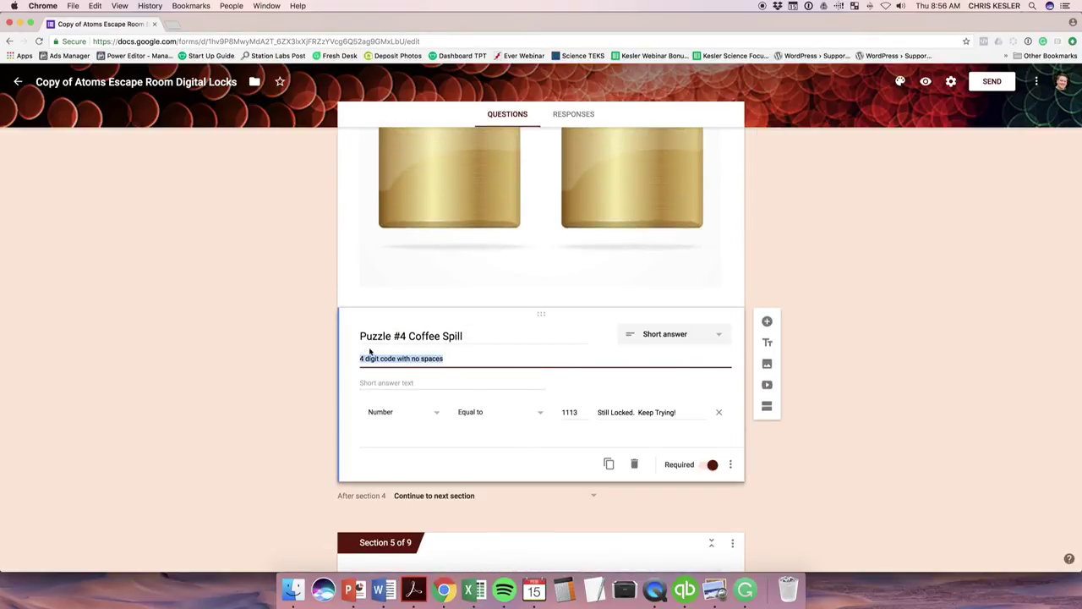
pyautogui.scroll(1, 372, 351)
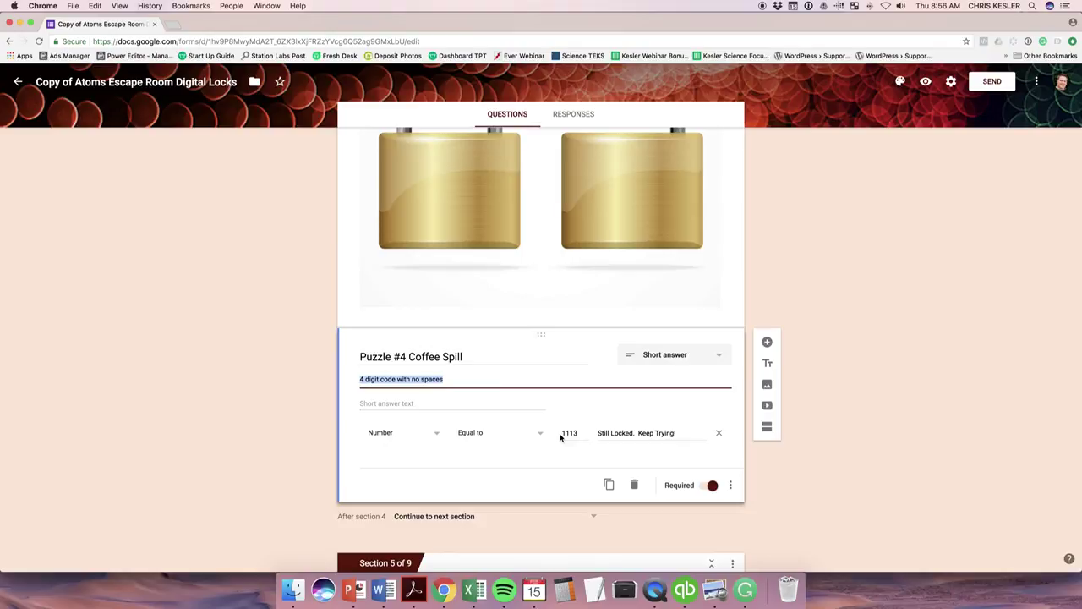
# Delete the extra Section 3 from the form using its options menu
pyautogui.scroll(5, 560, 437)
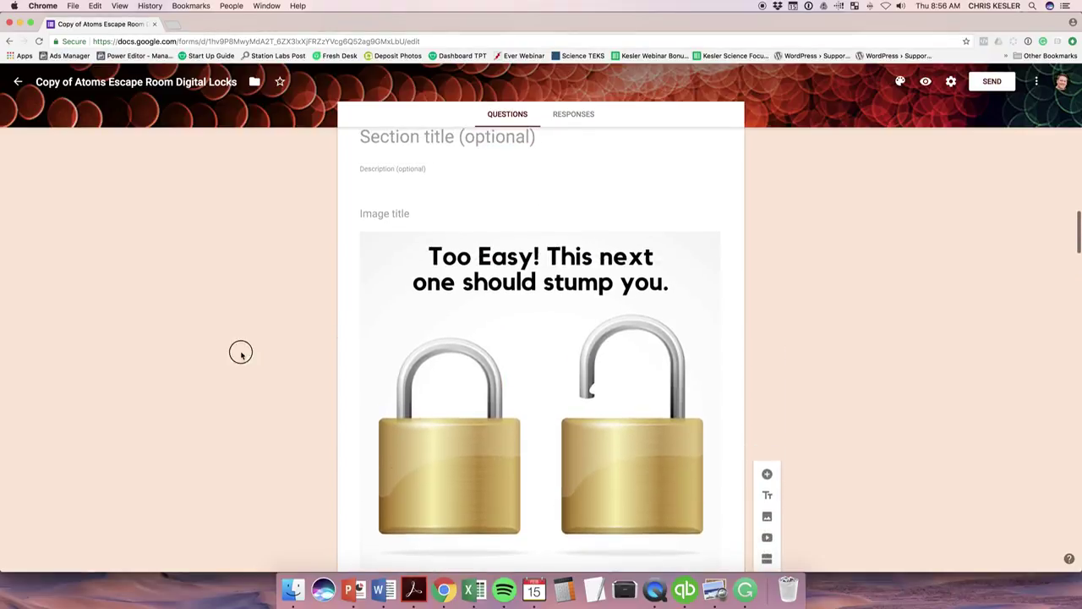
pyautogui.scroll(10, 248, 359)
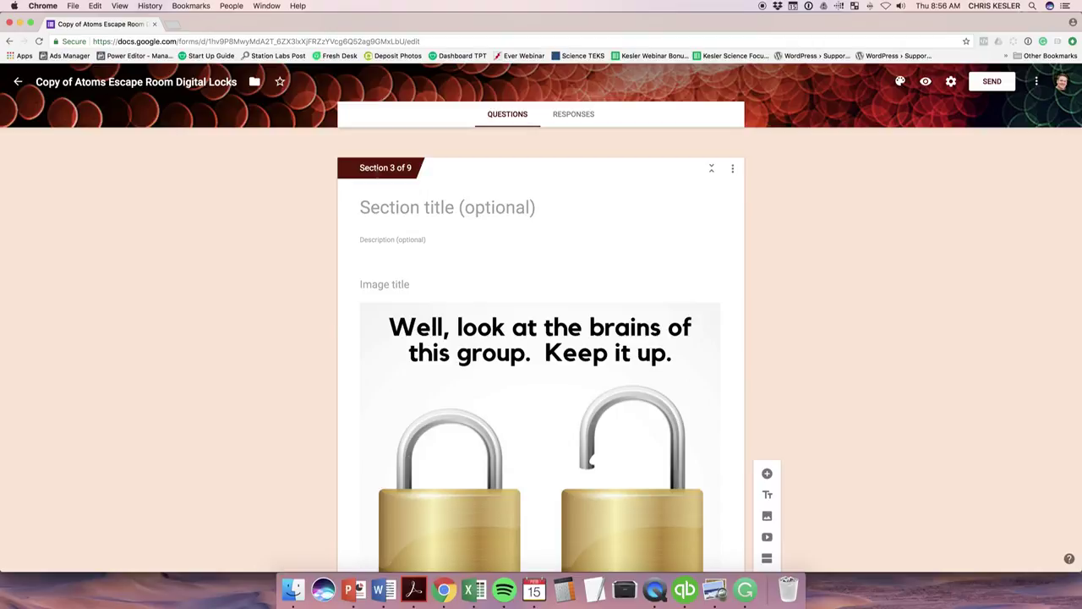
pyautogui.scroll(10, 378, 177)
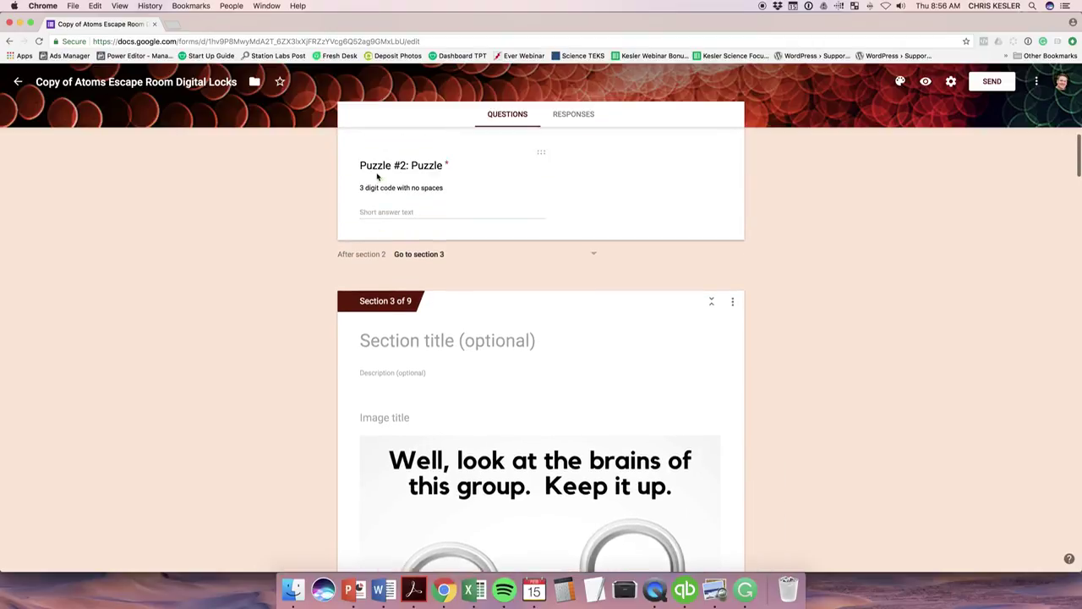
pyautogui.scroll(-10, 378, 176)
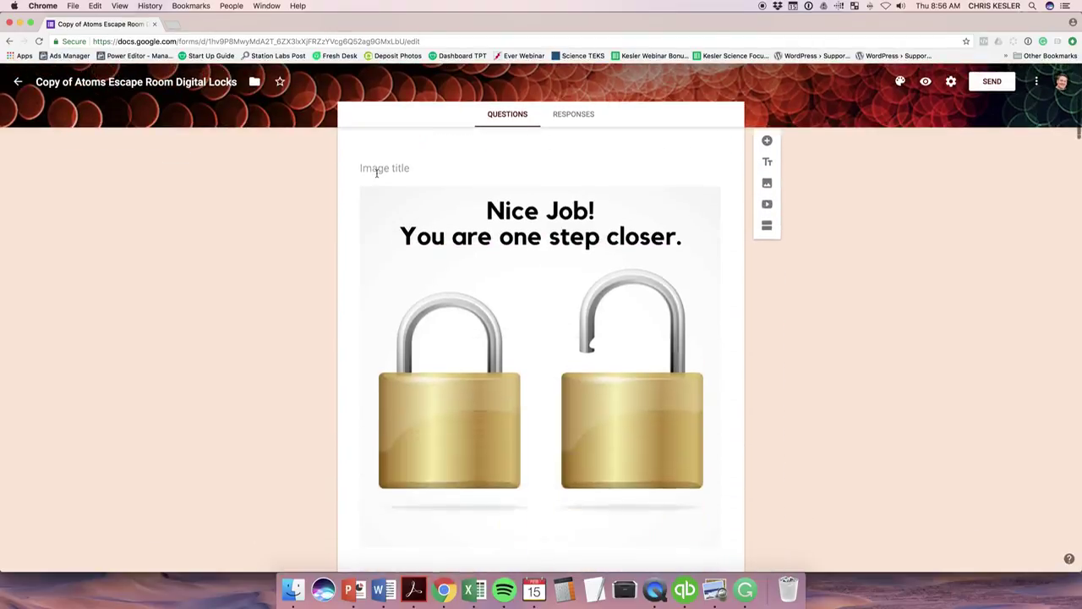
pyautogui.scroll(-2, 378, 171)
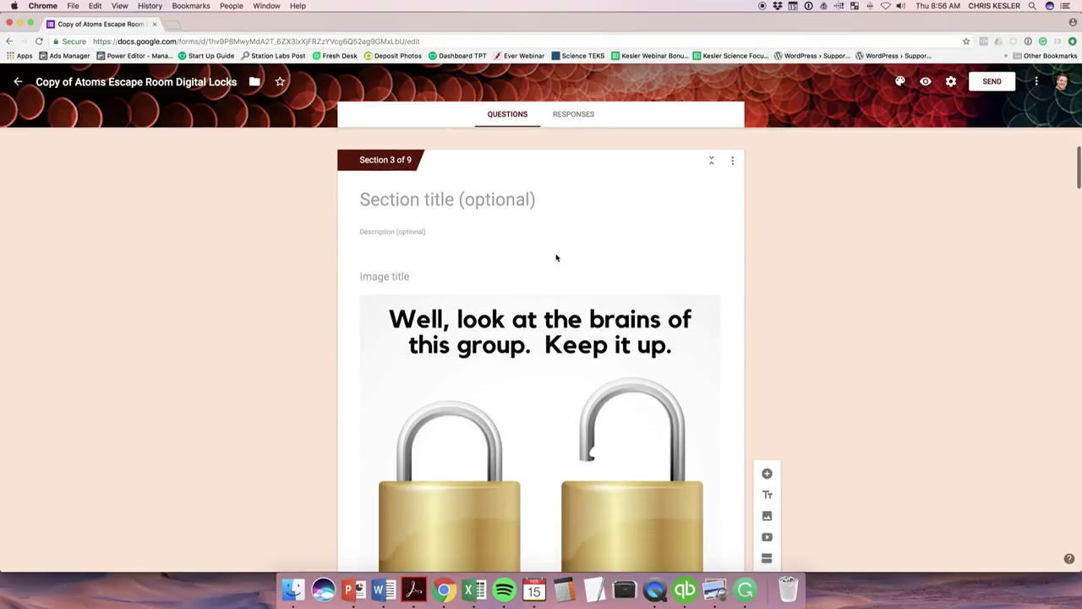
pyautogui.click(732, 152)
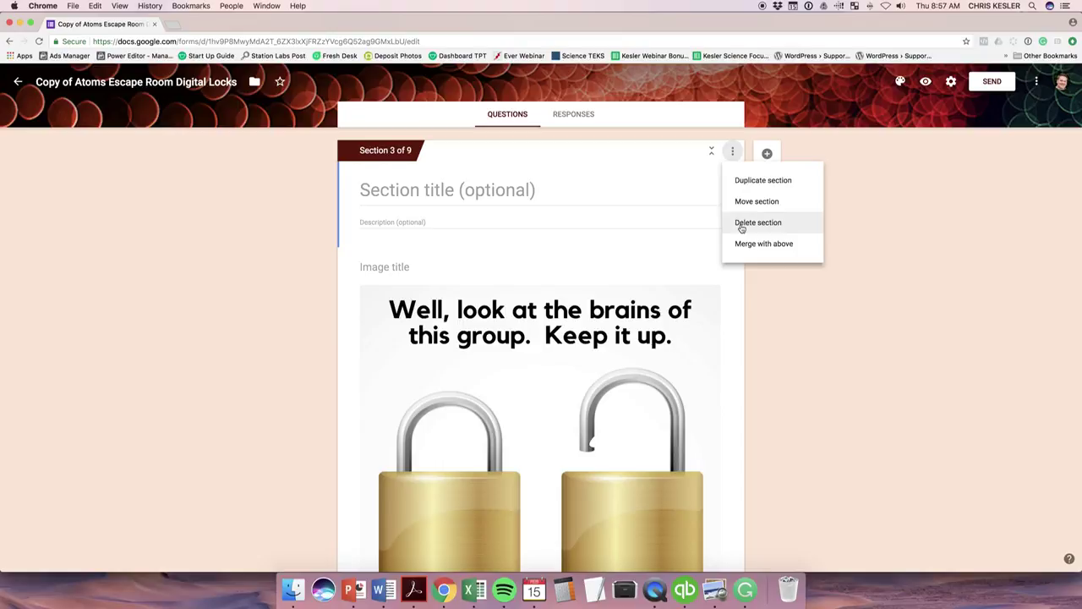
pyautogui.click(742, 223)
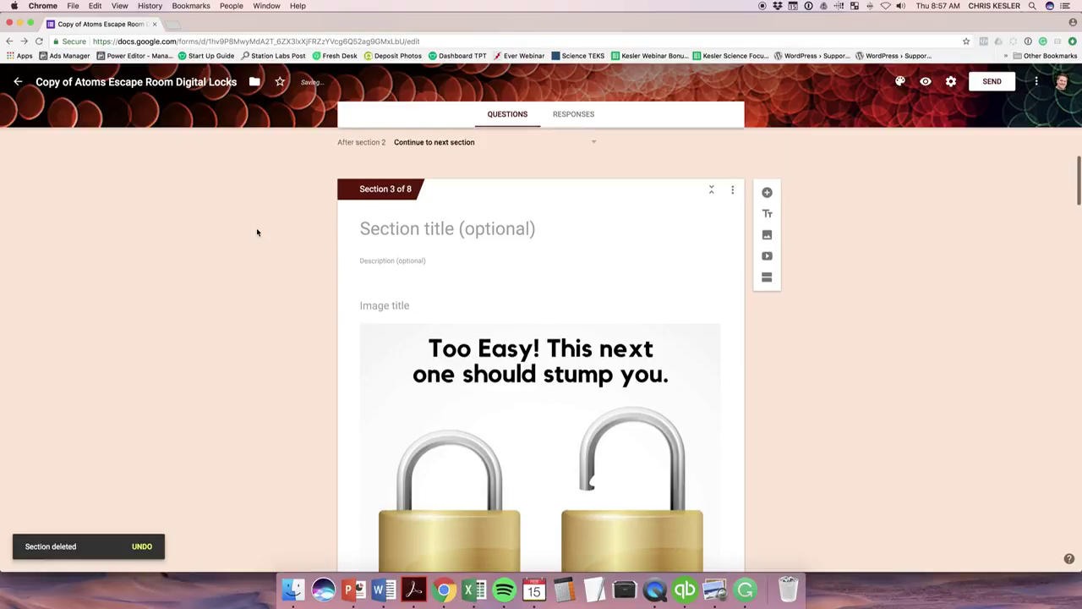
# Select the 'Too Easy!' padlock image, now in Section 3, to inspect it
pyautogui.scroll(5, 256, 228)
pyautogui.scroll(-5, 257, 232)
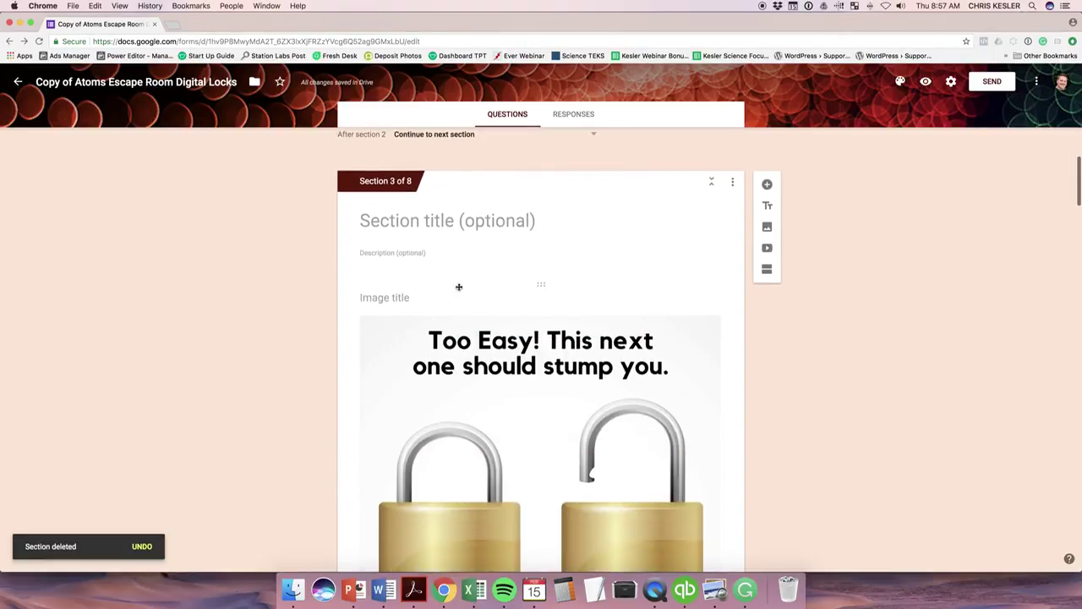
pyautogui.scroll(-4, 456, 298)
pyautogui.scroll(8, 457, 299)
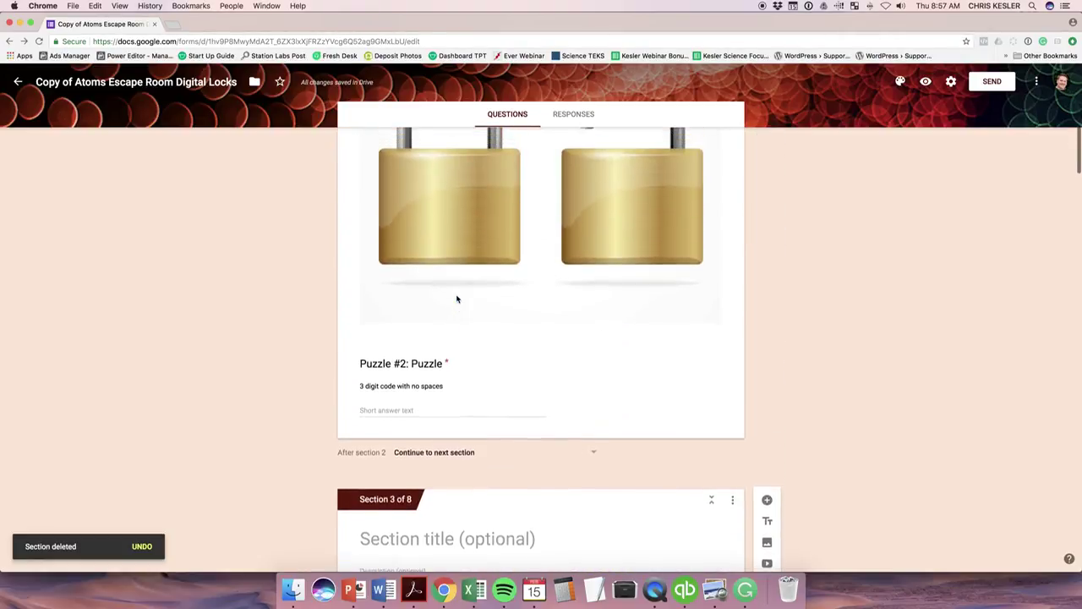
pyautogui.scroll(-4, 457, 296)
pyautogui.scroll(-3, 457, 296)
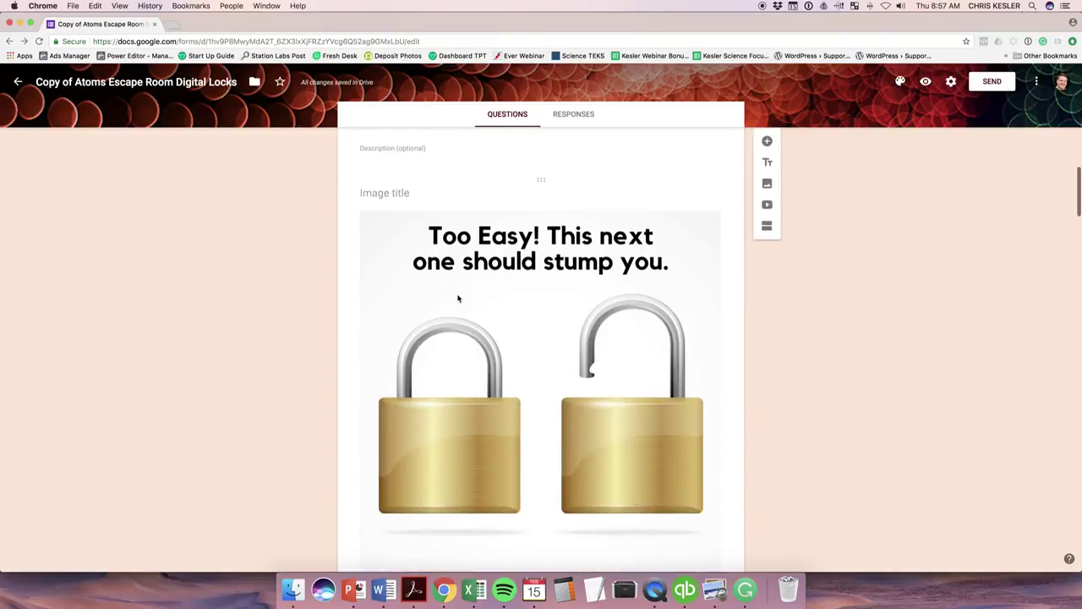
pyautogui.click(458, 297)
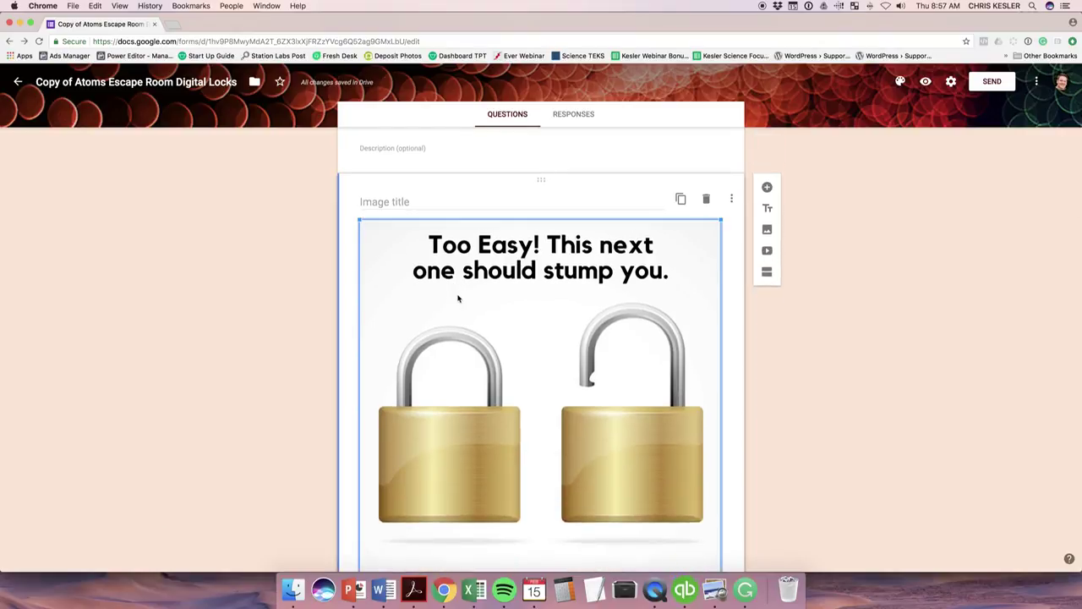
pyautogui.scroll(-3, 458, 297)
pyautogui.scroll(2, 458, 298)
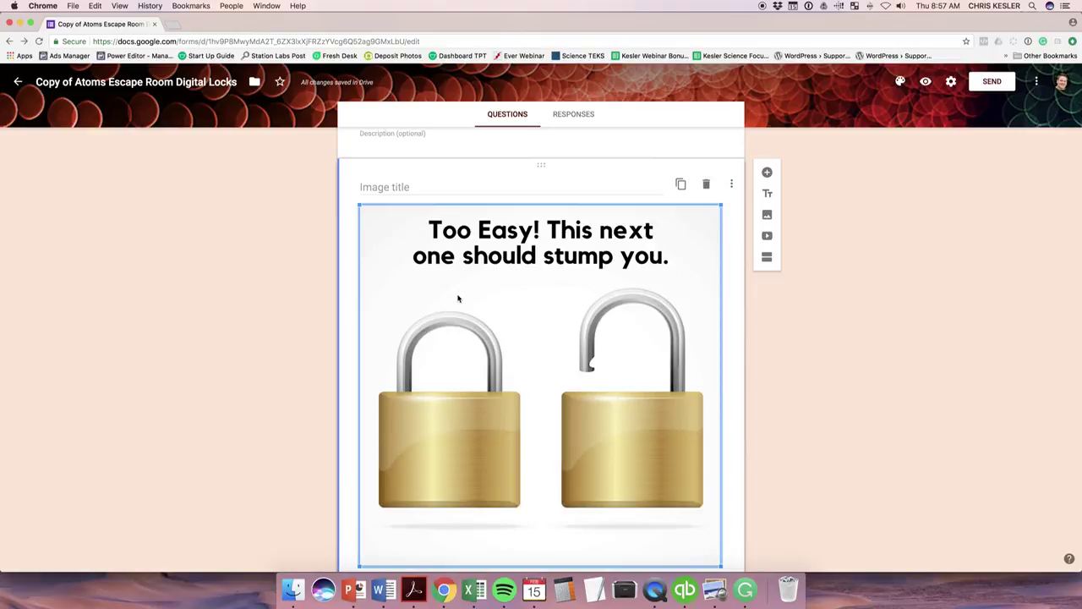
pyautogui.scroll(-5, 487, 279)
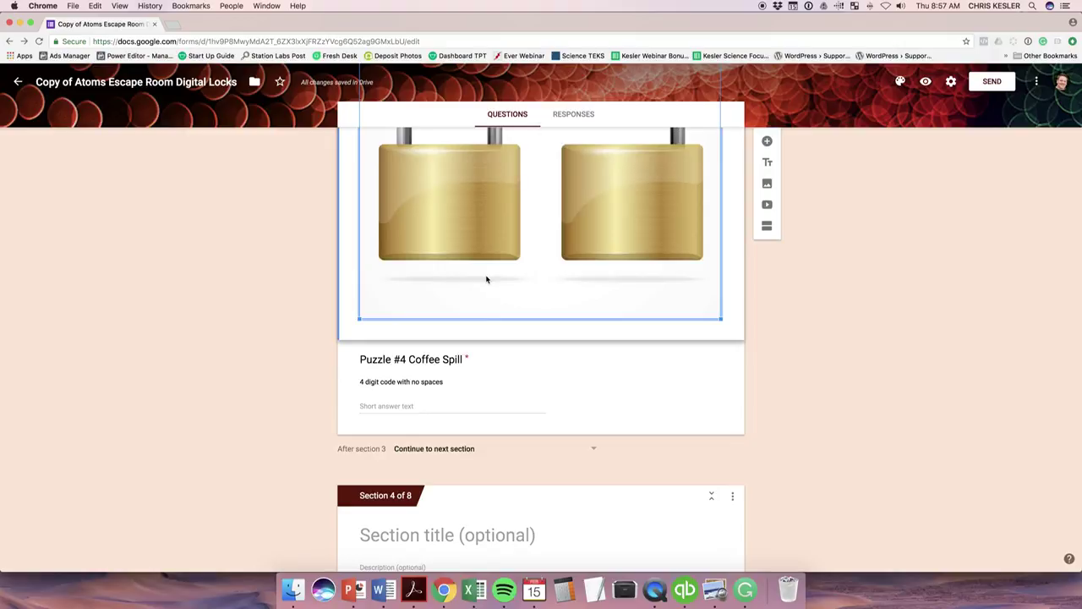
pyautogui.scroll(10, 487, 279)
pyautogui.click(574, 285)
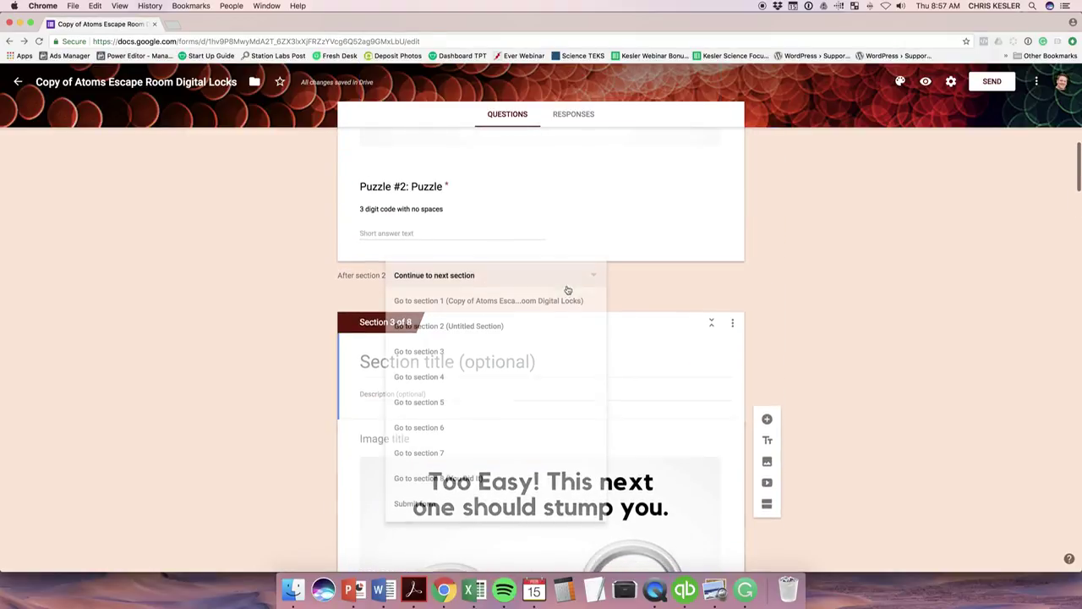
pyautogui.click(801, 275)
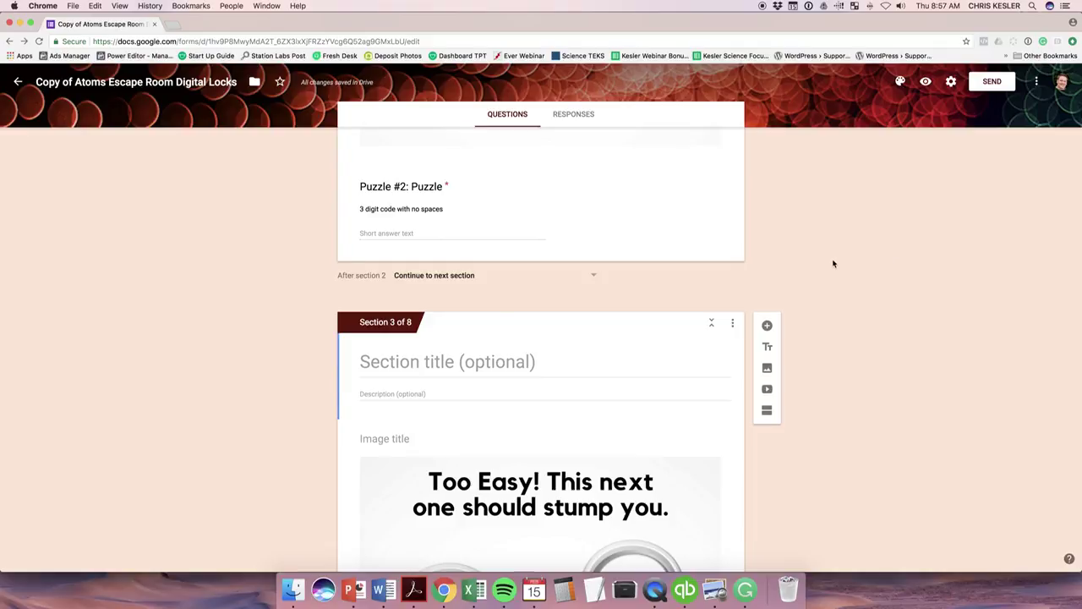
pyautogui.scroll(10, 833, 263)
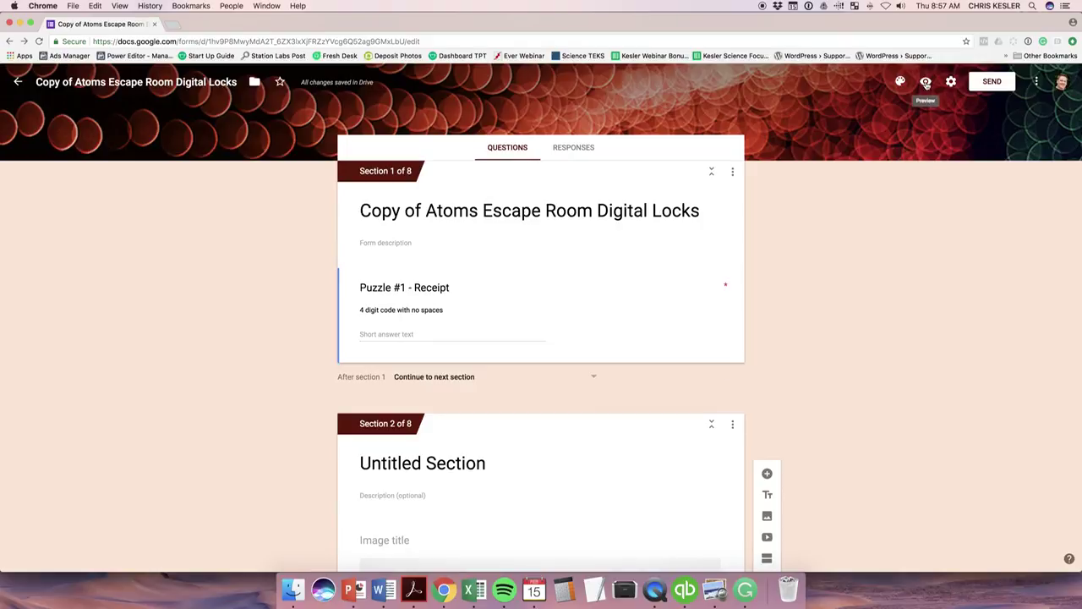
pyautogui.click(926, 82)
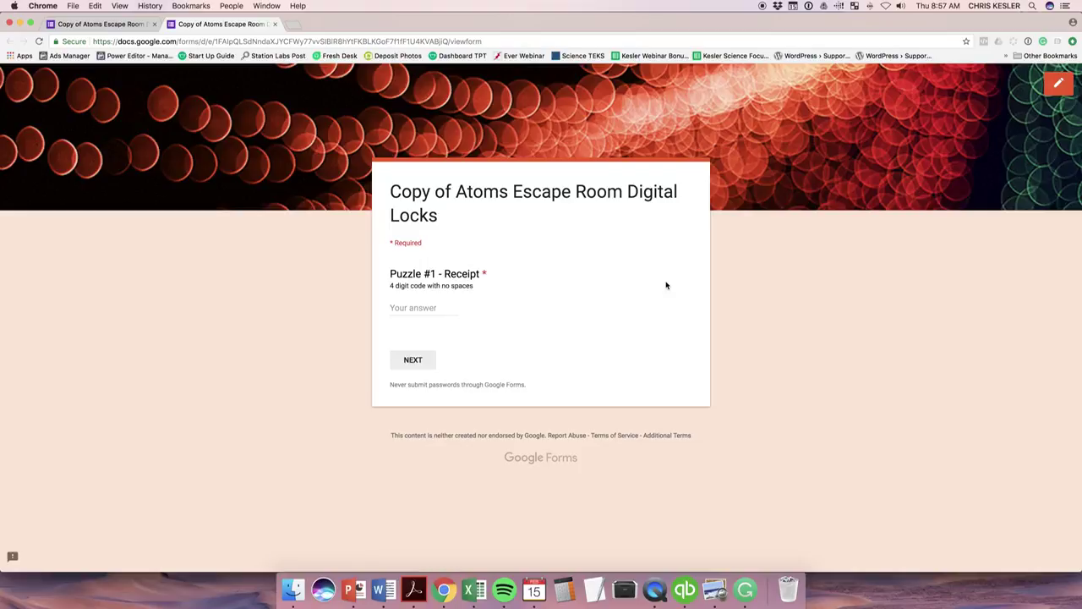
# Start answering Puzzle #1 - Receipt and check the Atoms answers slide in PowerPoint
pyautogui.click(423, 309)
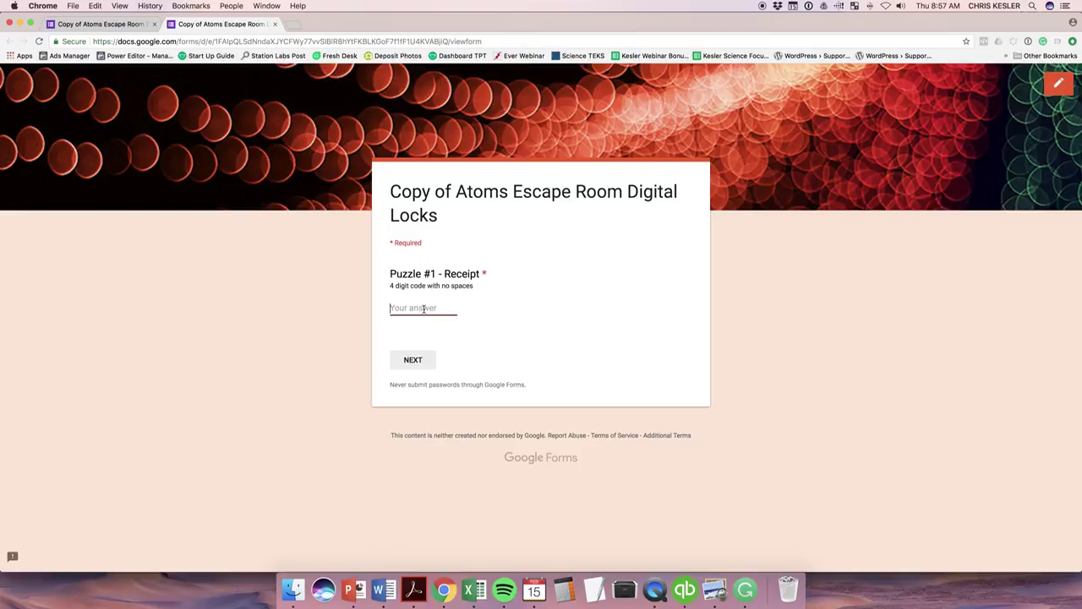
pyautogui.click(353, 589)
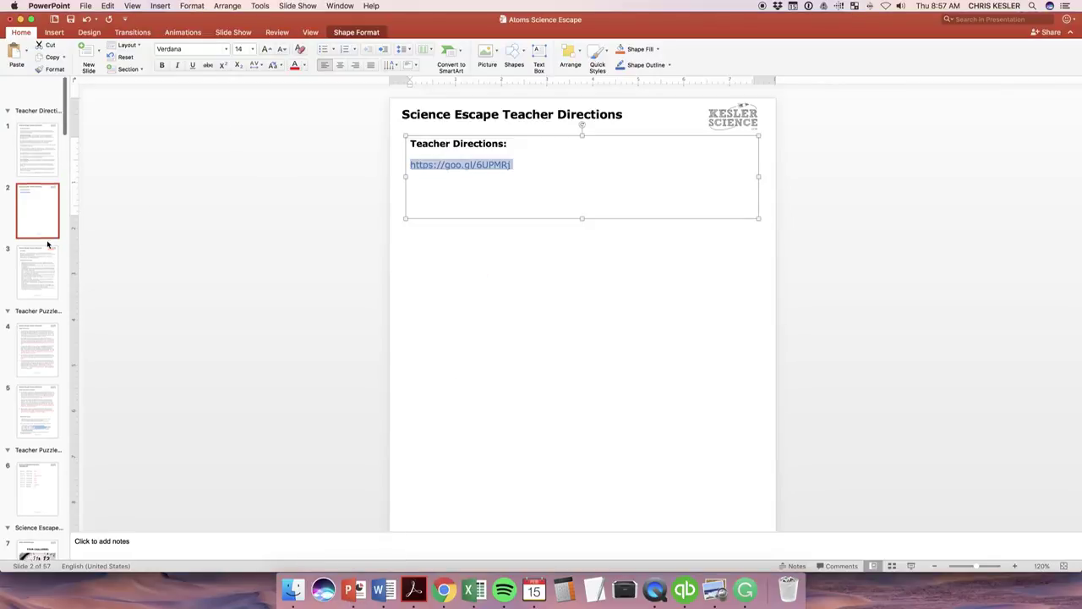
pyautogui.click(37, 463)
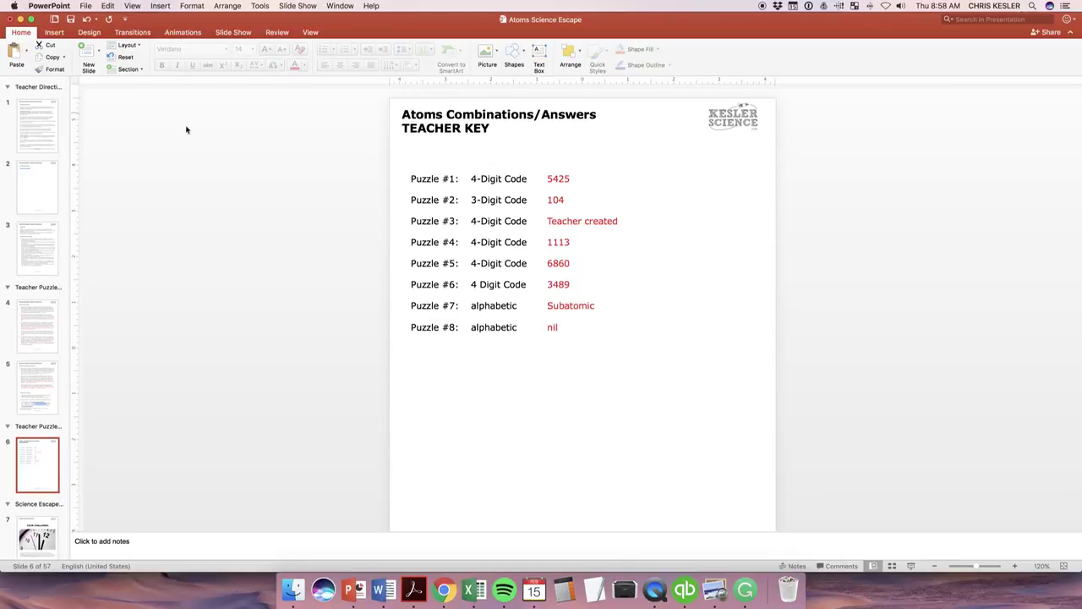
pyautogui.click(20, 18)
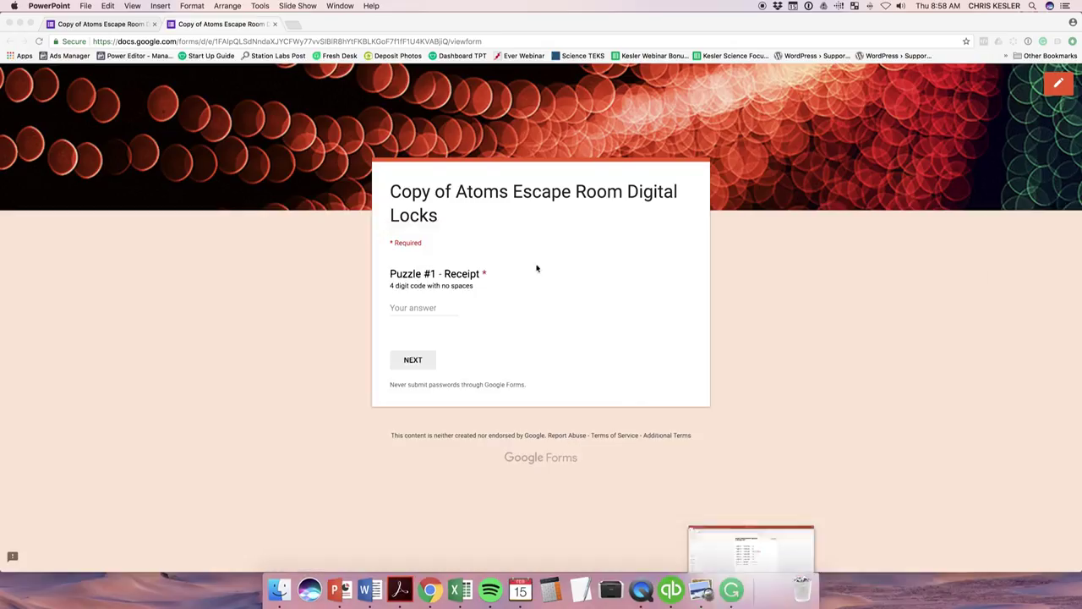
# Enter the wrong code 23533, then replace it with 5425 and submit to unlock 'Nice Job!'
pyautogui.click(403, 310)
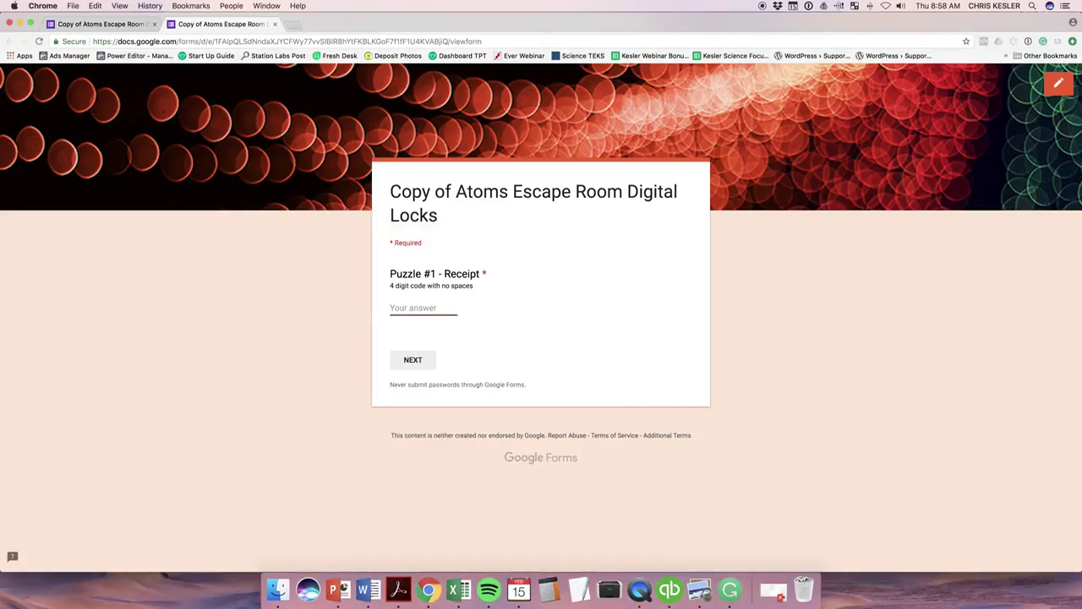
pyautogui.write('23533')
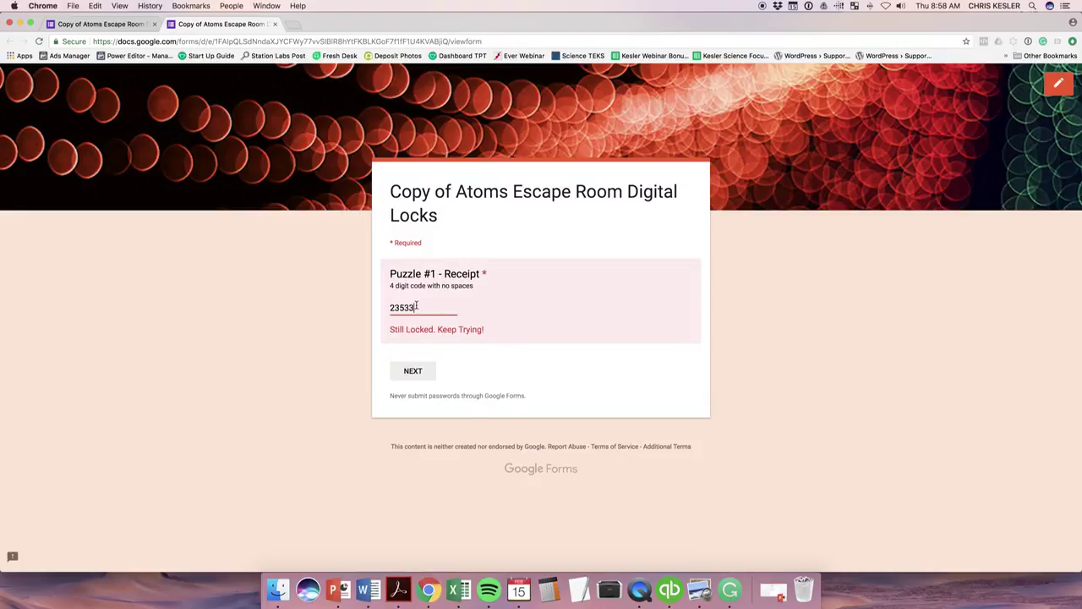
pyautogui.moveTo(416, 306); pyautogui.dragTo(378, 306)
pyautogui.write('5425')
pyautogui.click(414, 359)
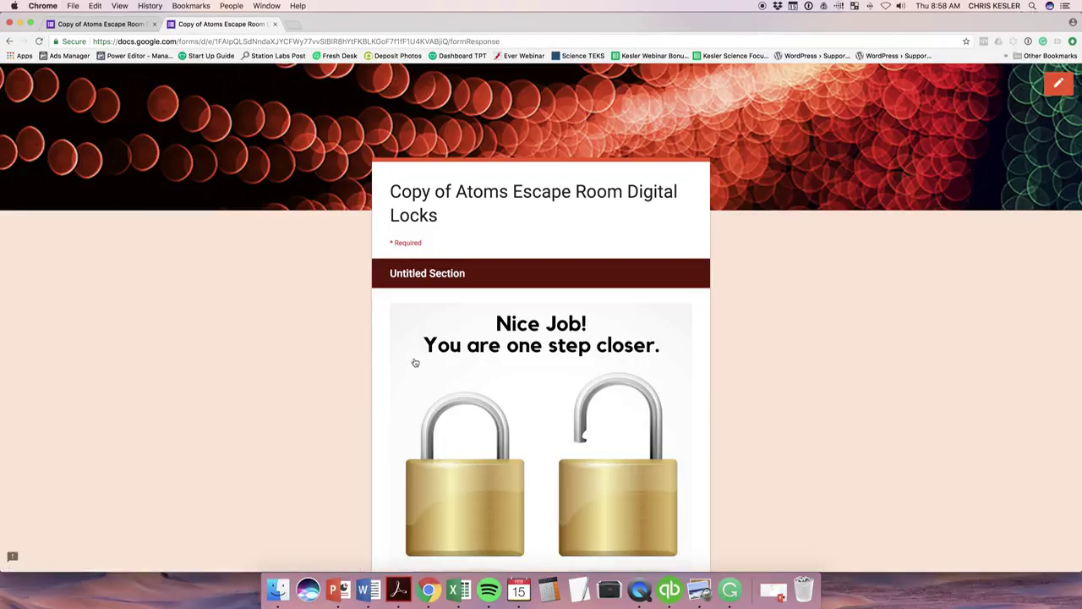
# Look over the Puzzle #2 section in the preview, then return to the editor tab
pyautogui.scroll(-4, 459, 325)
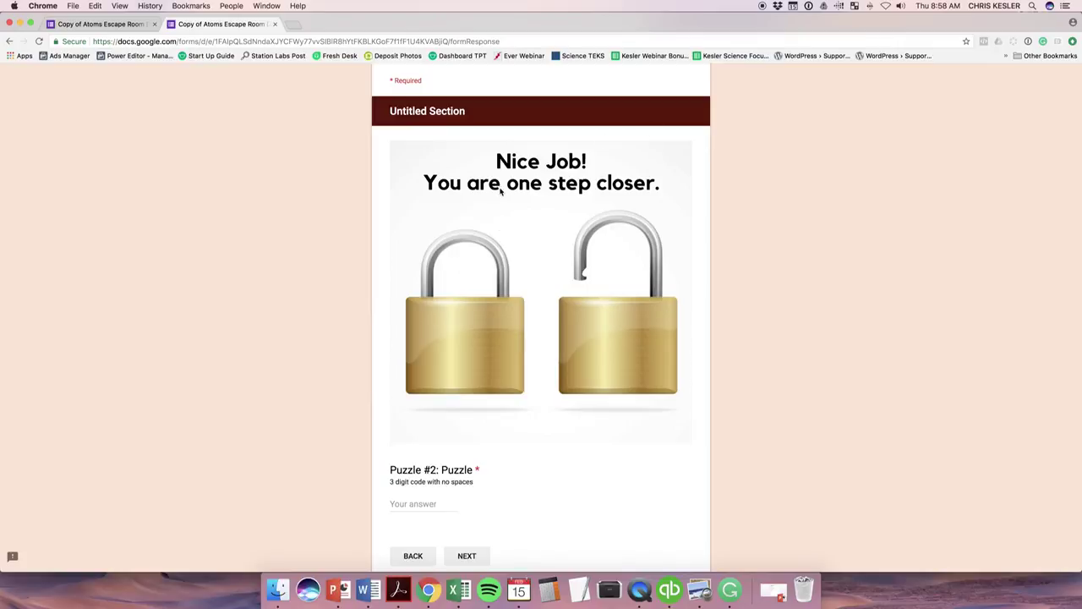
pyautogui.scroll(-3, 500, 193)
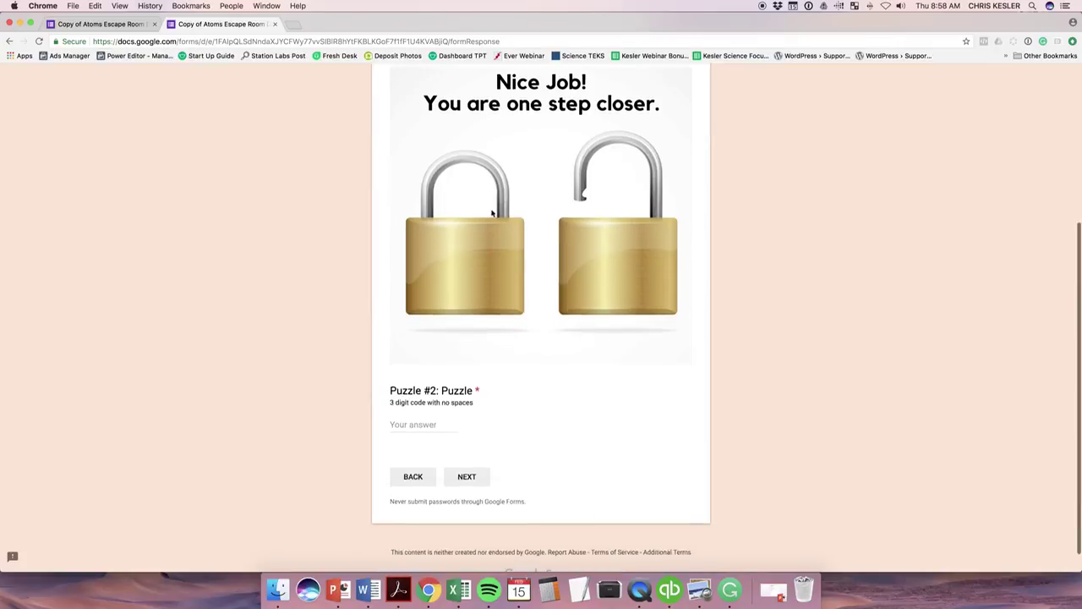
pyautogui.click(434, 424)
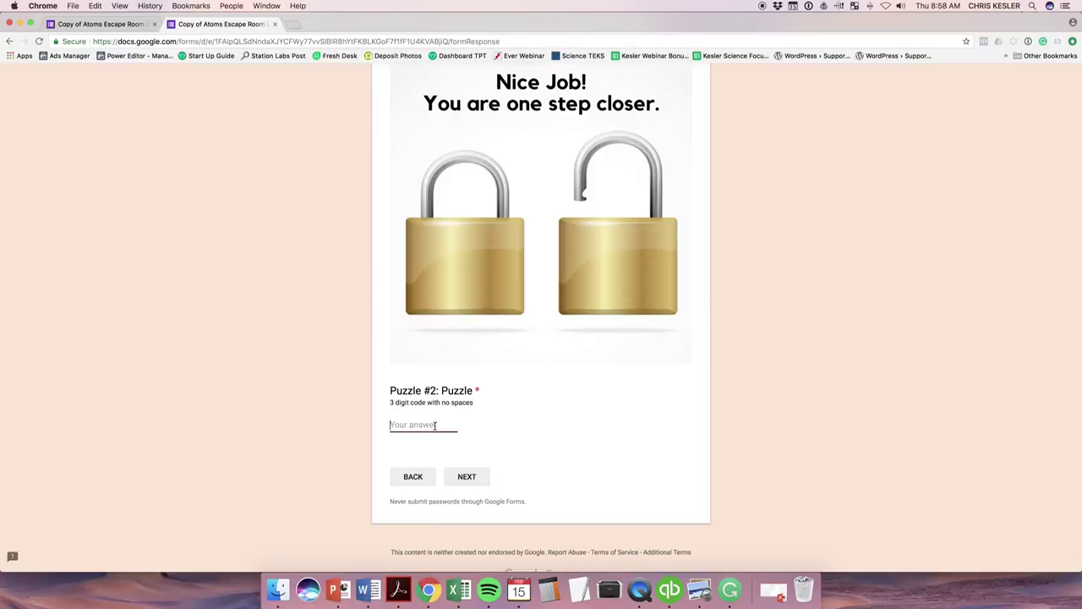
pyautogui.scroll(5, 437, 425)
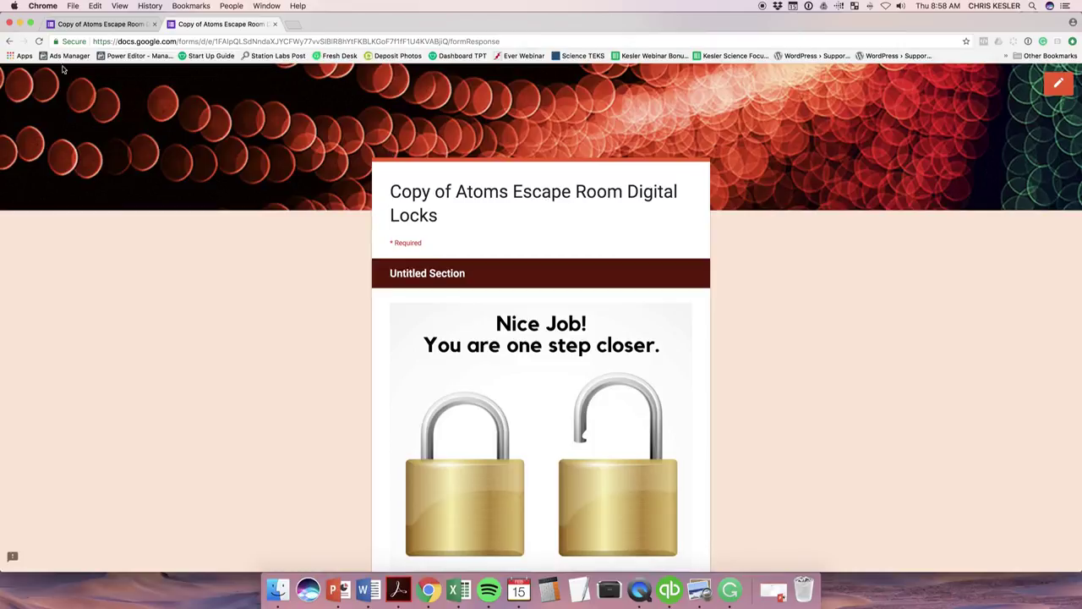
pyautogui.click(78, 25)
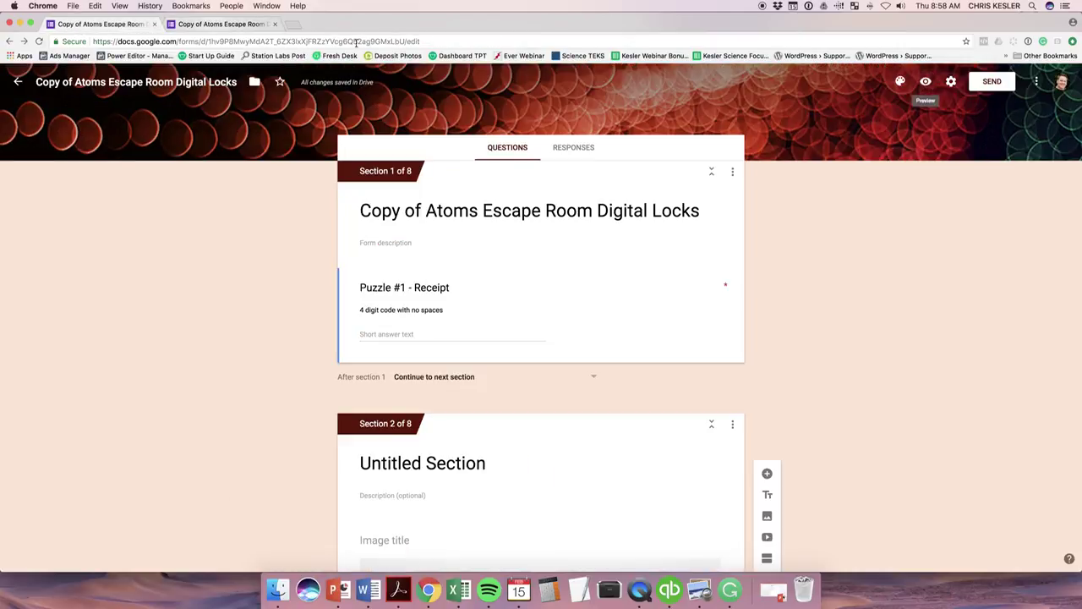
# Open a fresh preview and select its full viewform link in the address bar
pyautogui.click(924, 81)
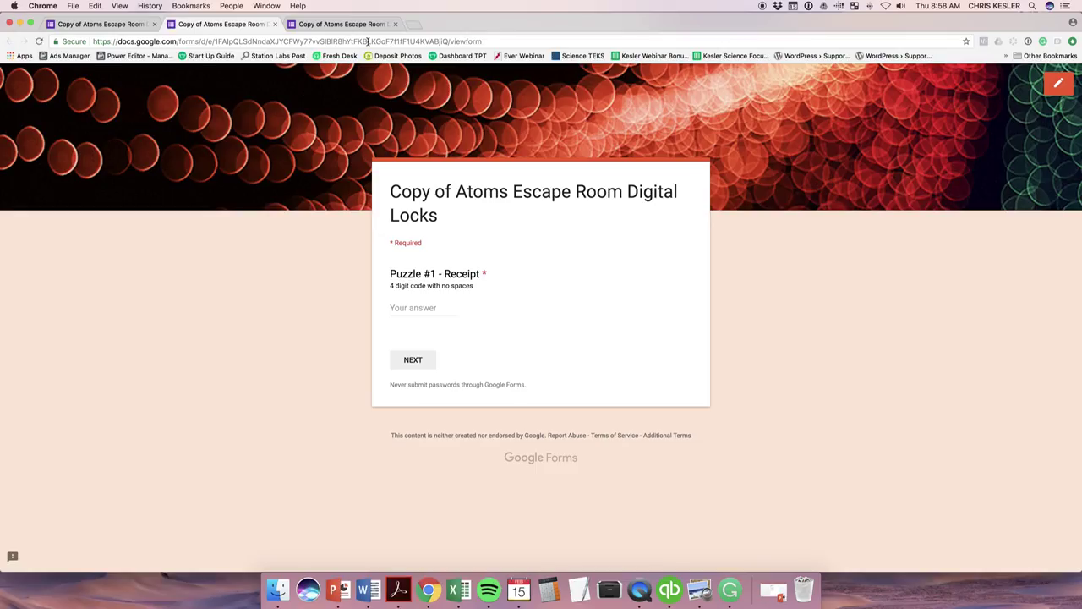
pyautogui.click(368, 42)
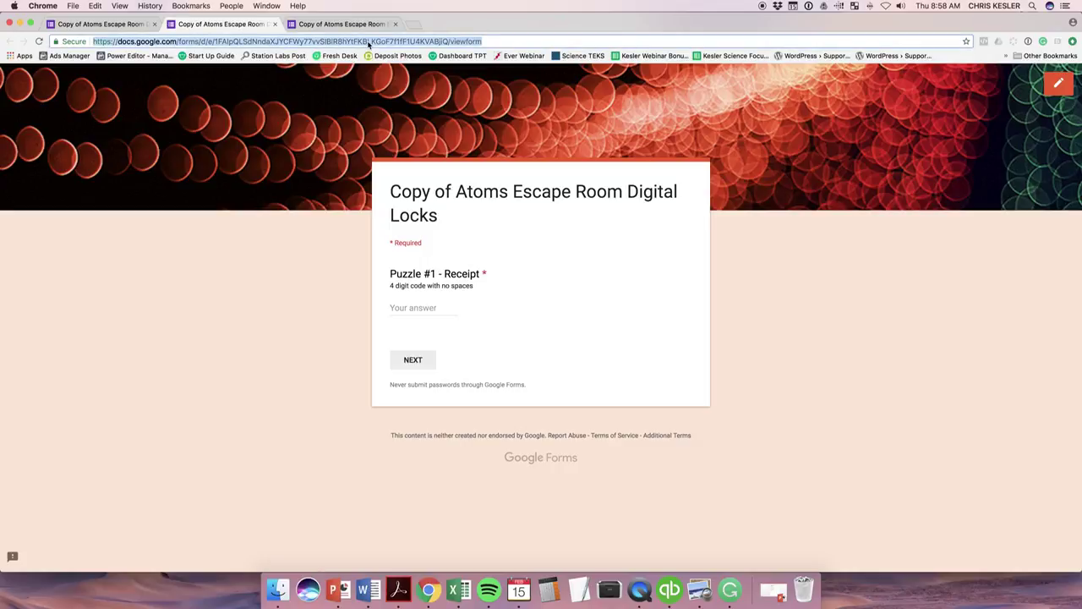
pyautogui.click(482, 33)
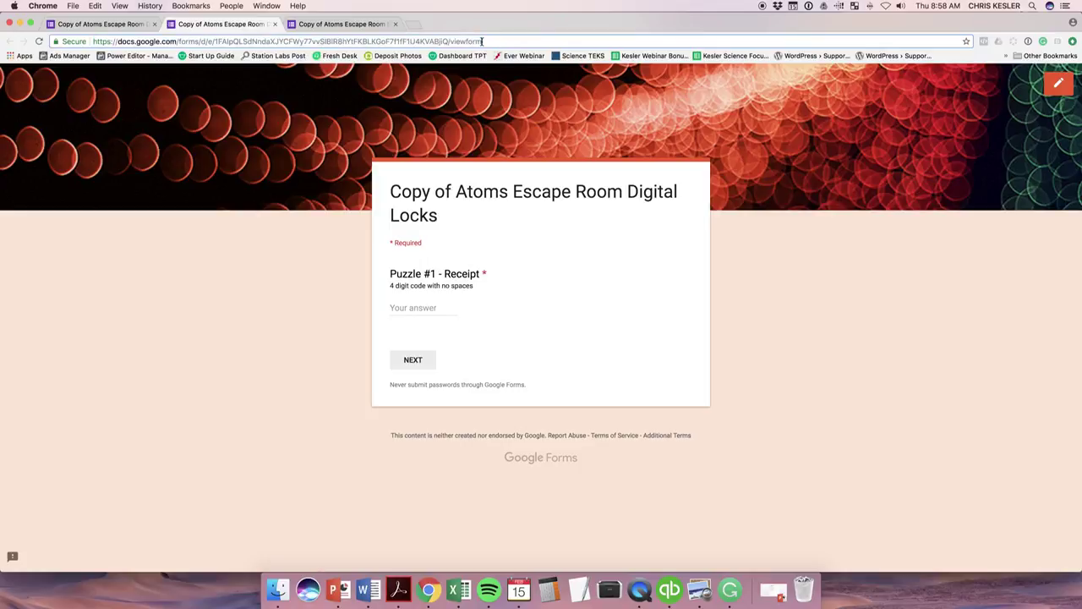
pyautogui.click(221, 37)
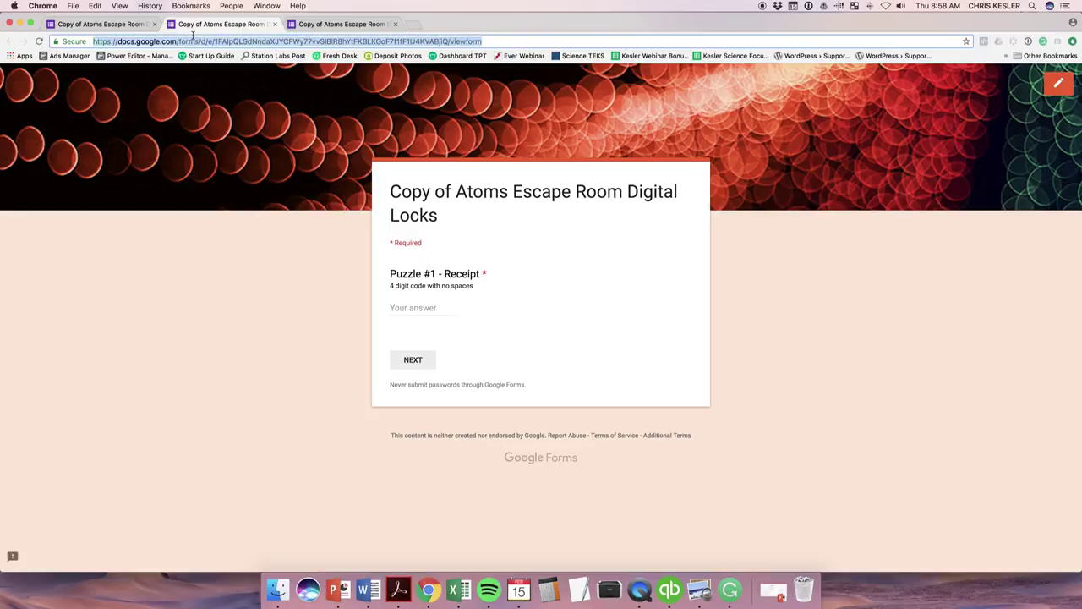